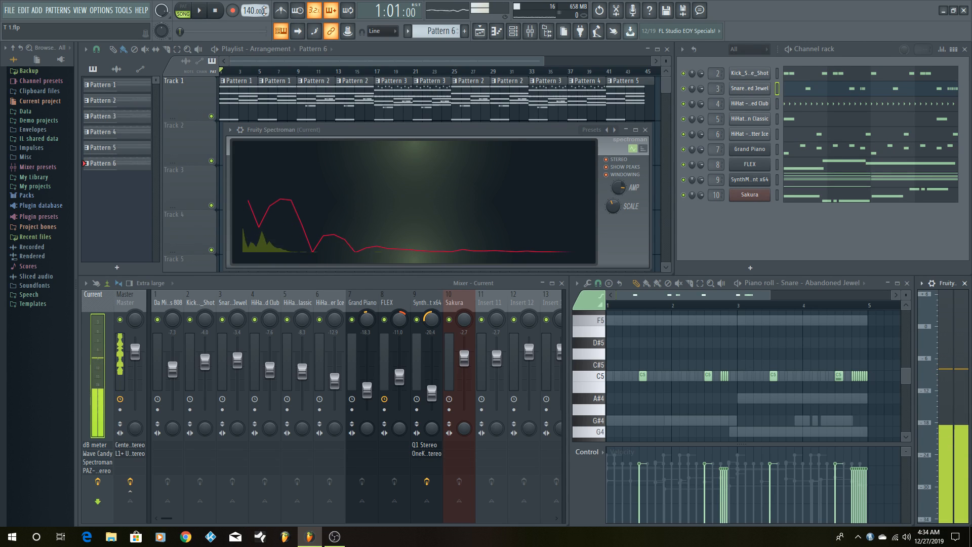
Switch playback from song to pattern mode and close the Fruity Spectroman analyzer.
key(space)
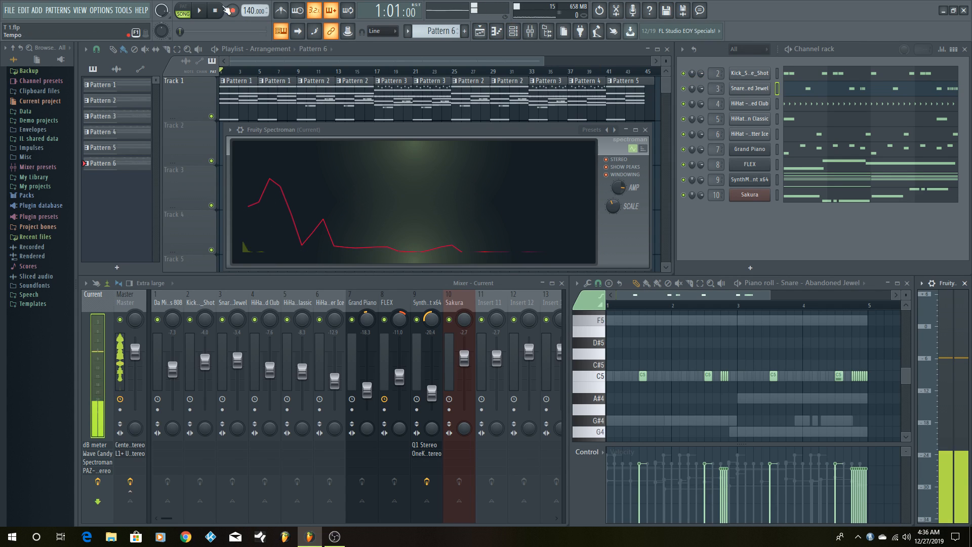
click(183, 14)
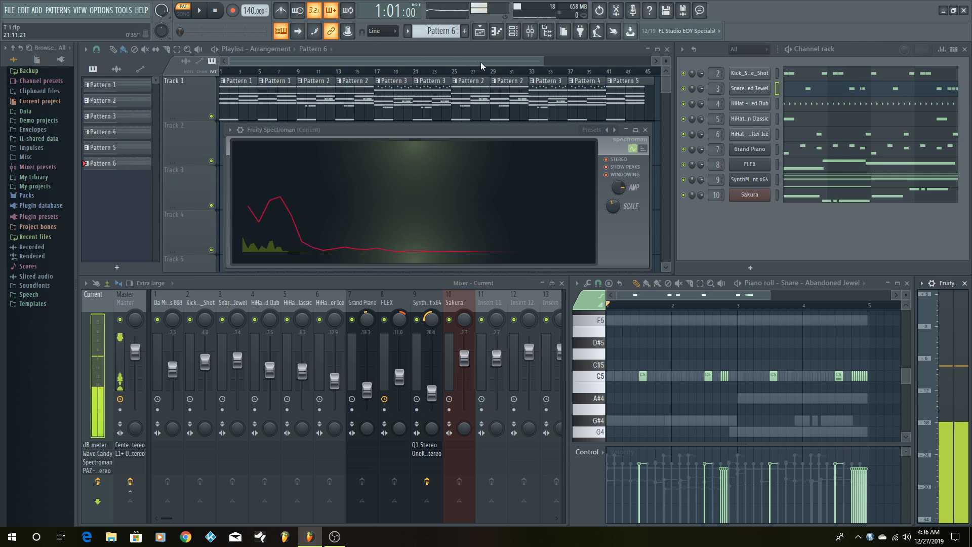
click(646, 130)
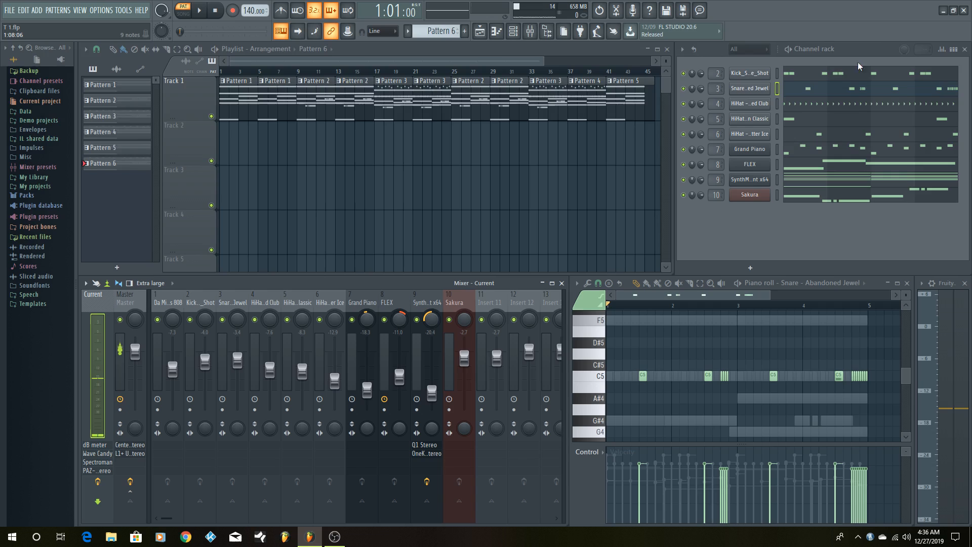
Mute all channels of Pattern 6 in the channel rack, from the kick down to Sakura.
click(684, 75)
click(683, 90)
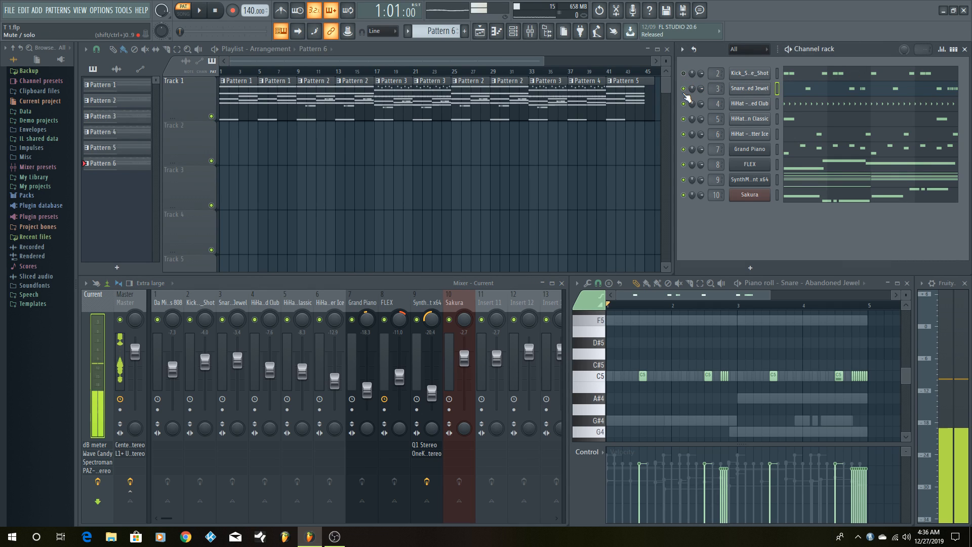
click(683, 105)
click(683, 119)
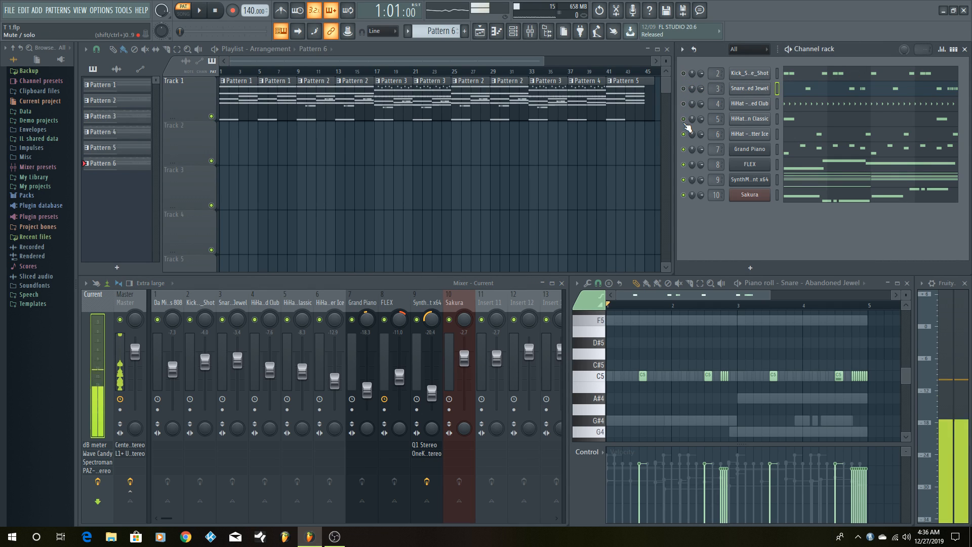
click(684, 149)
click(683, 165)
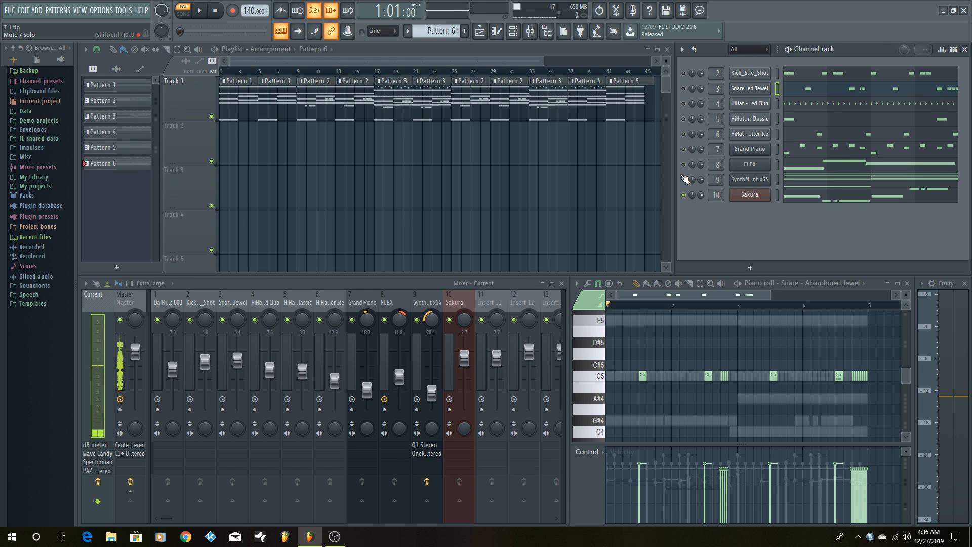
click(683, 180)
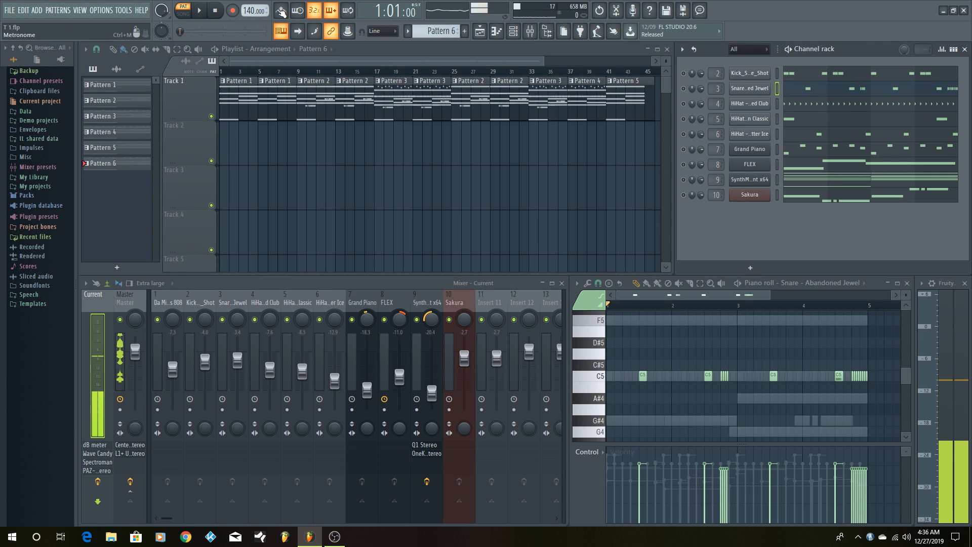
Turn on the metronome and briefly play Pattern 6 with every channel muted.
click(201, 11)
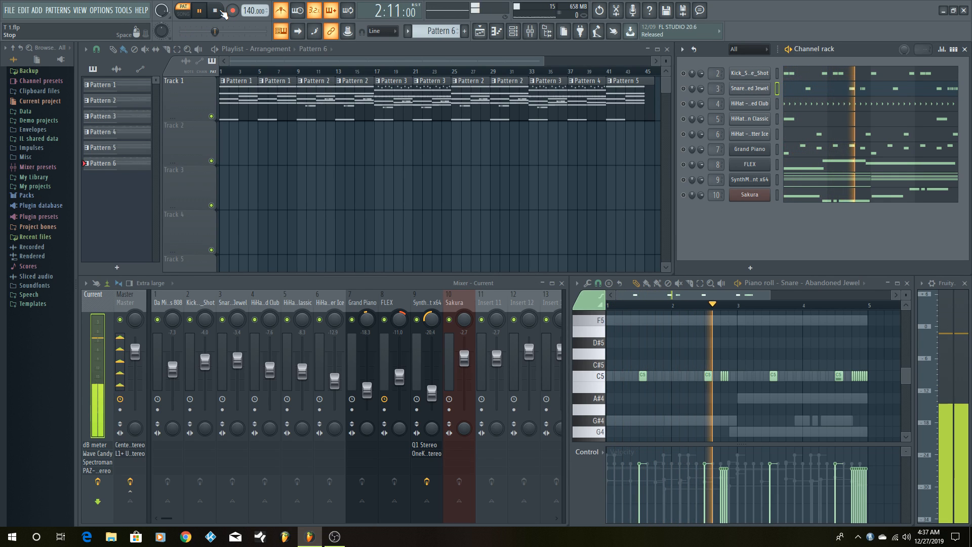
click(217, 11)
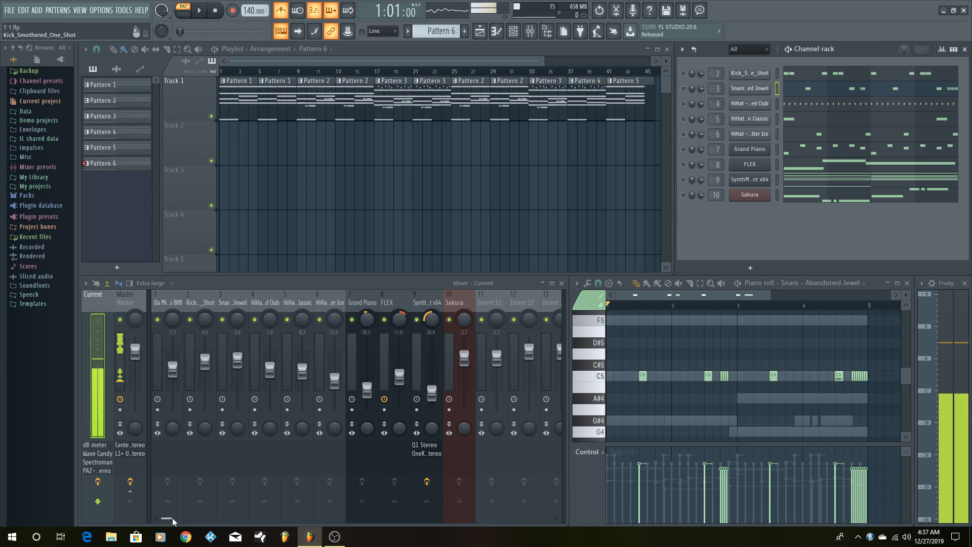
Lower the volume fader of mixer track Insert 125 and replay the muted pattern to check the metronome level.
drag(171, 518, 551, 512)
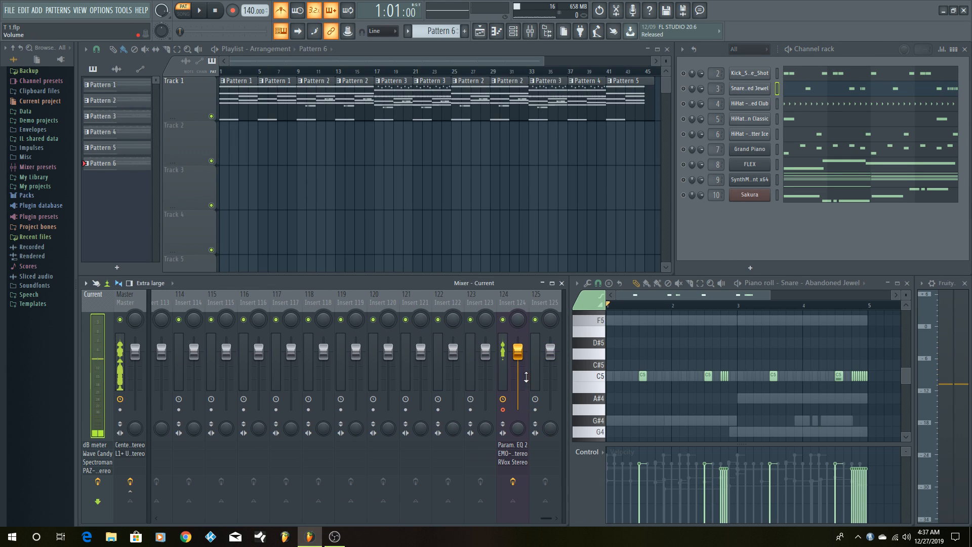
click(549, 353)
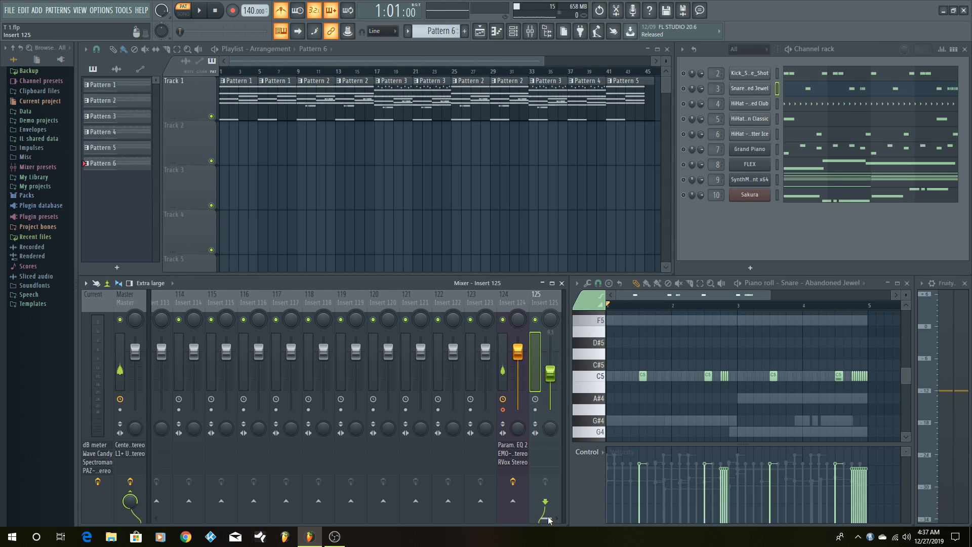
drag(548, 520, 169, 518)
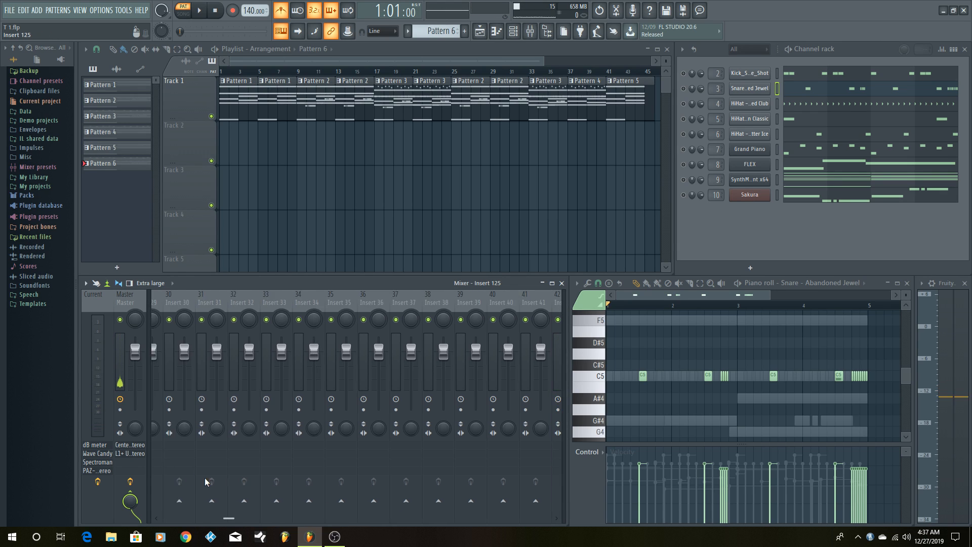
click(205, 16)
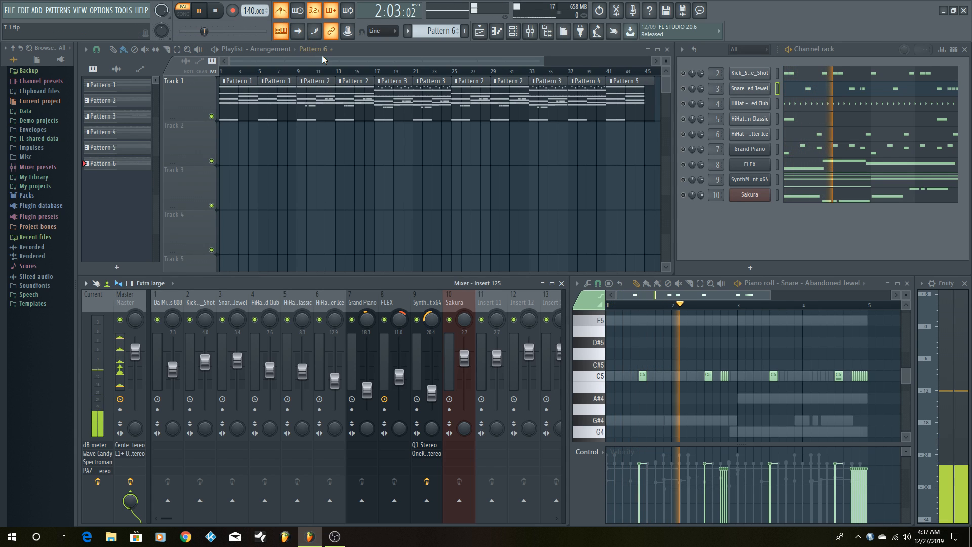
click(215, 10)
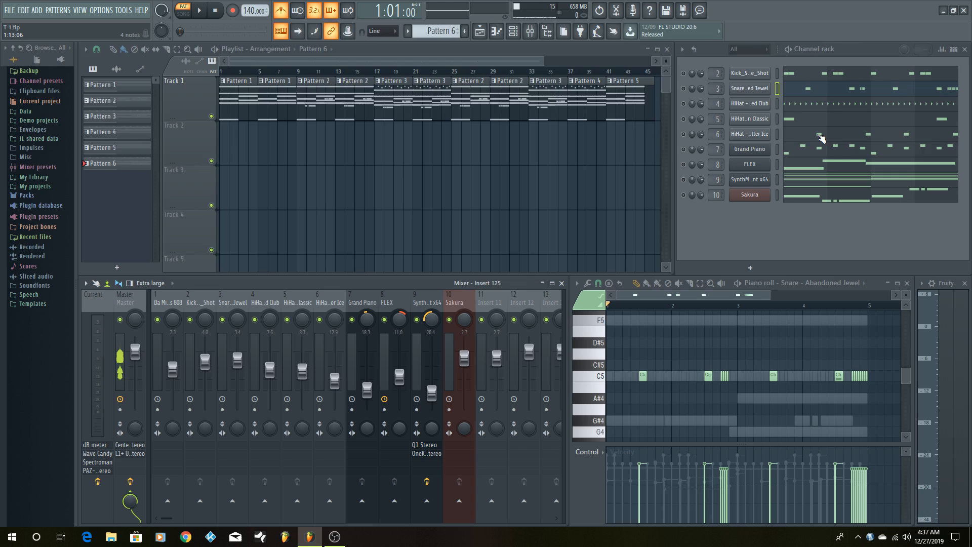
Unmute the snare channel and show its notes in a maximized piano roll.
click(806, 91)
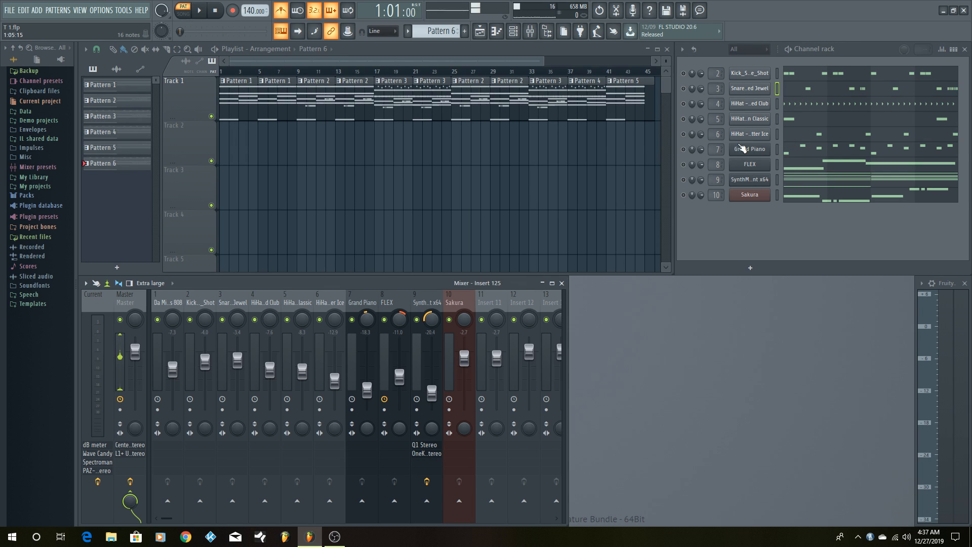
click(830, 92)
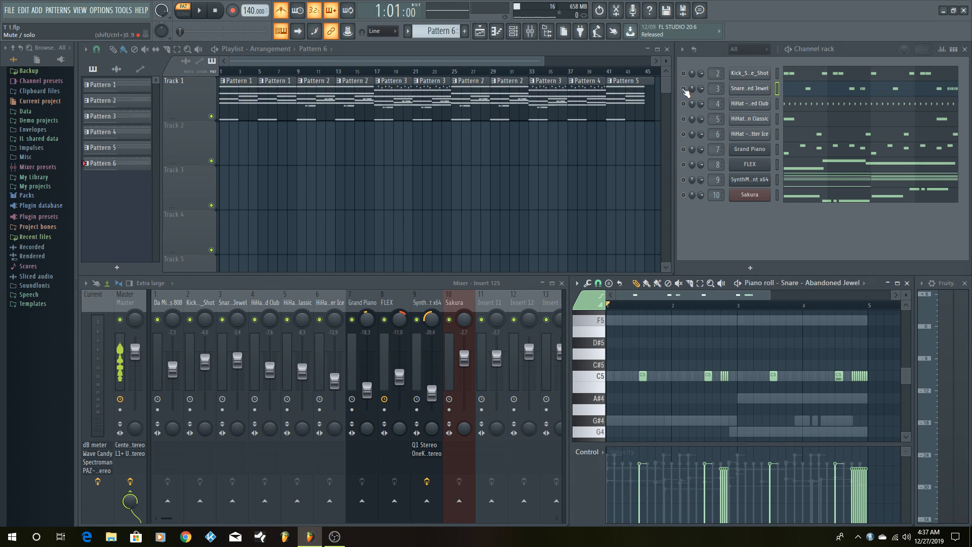
click(684, 89)
click(897, 283)
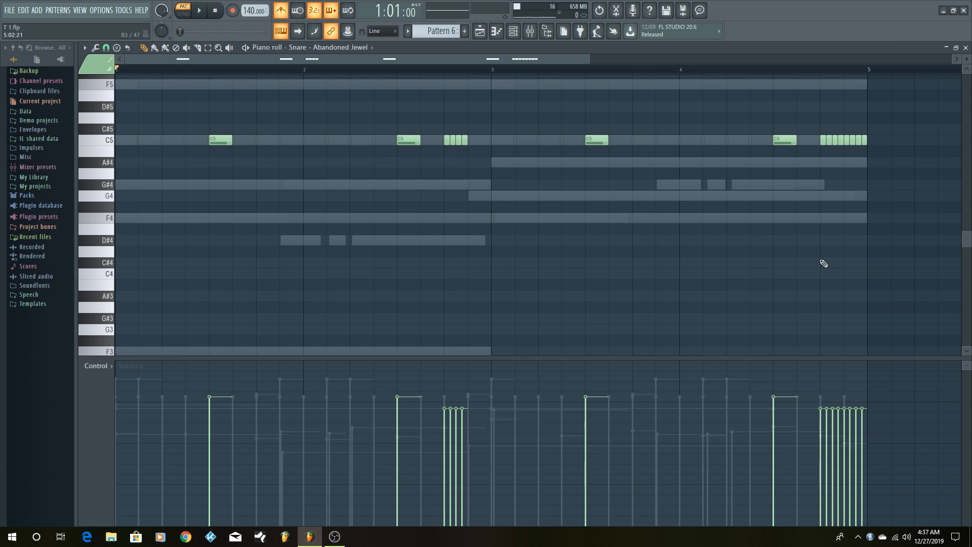
Play the snare pattern twice against the metronome and restore the piano roll to its normal size.
key(space)
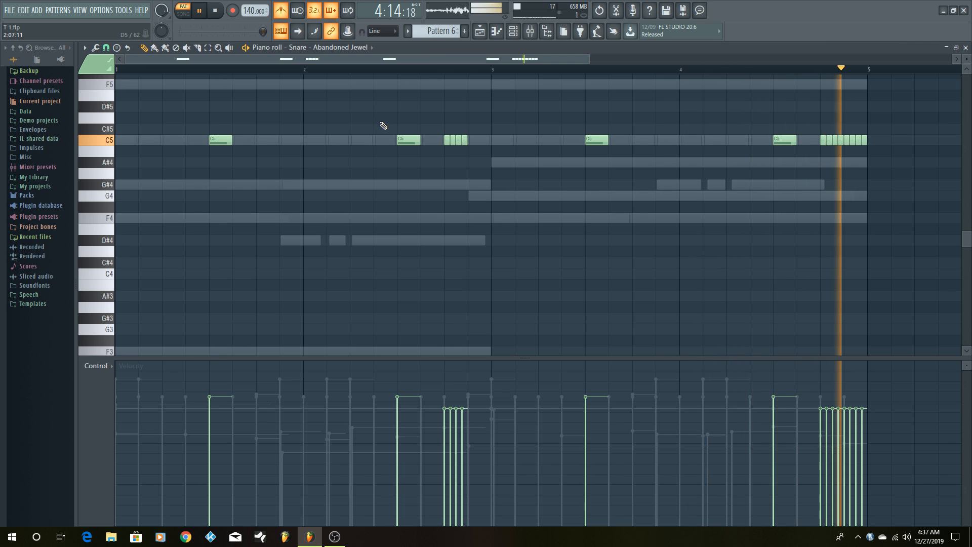
key(space)
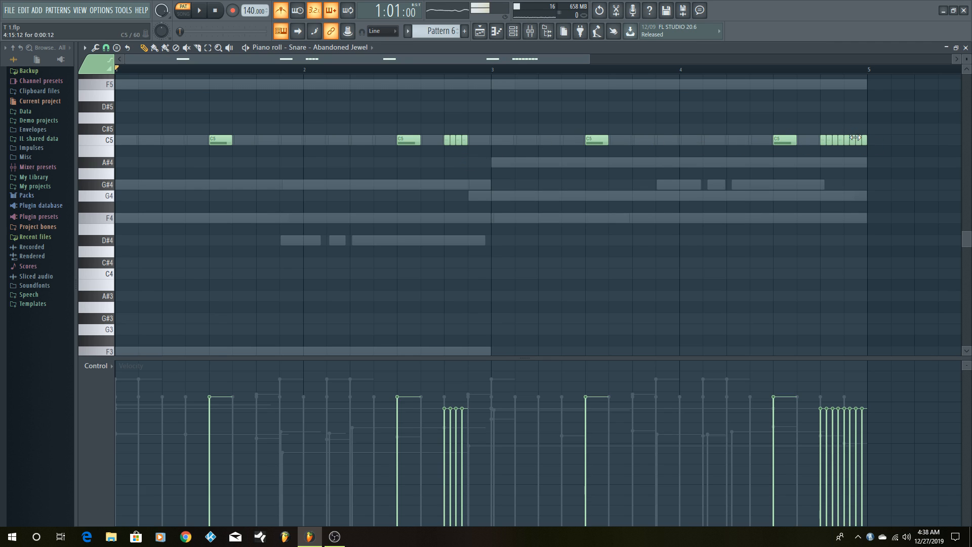
click(207, 11)
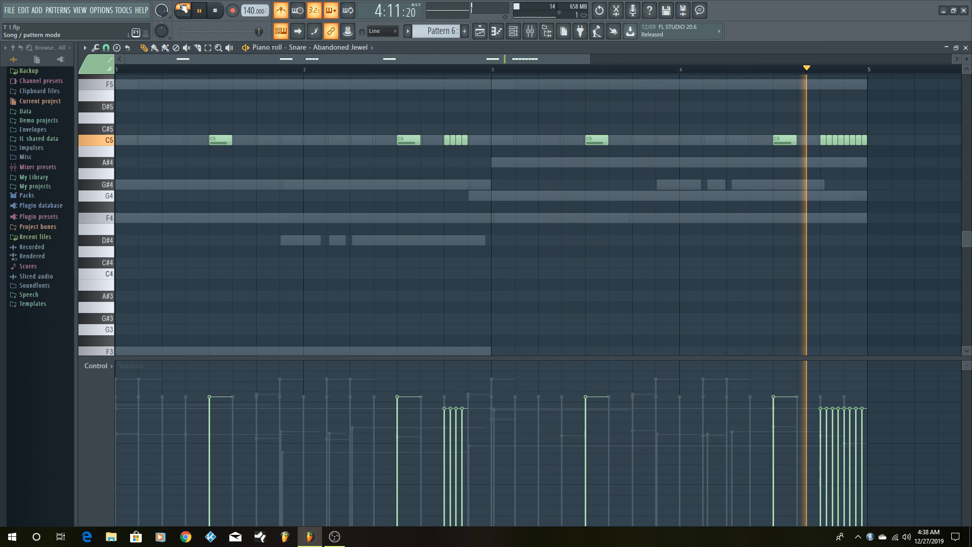
click(182, 7)
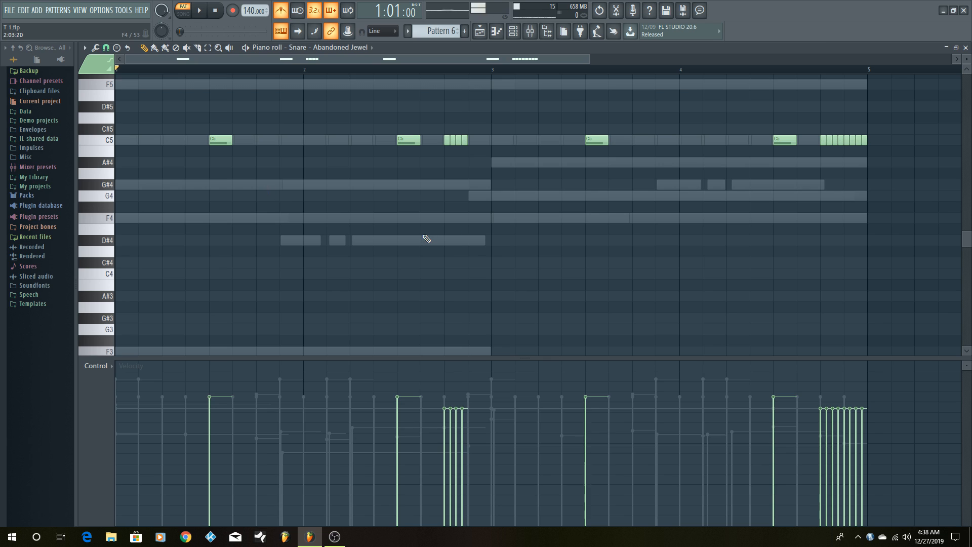
click(955, 47)
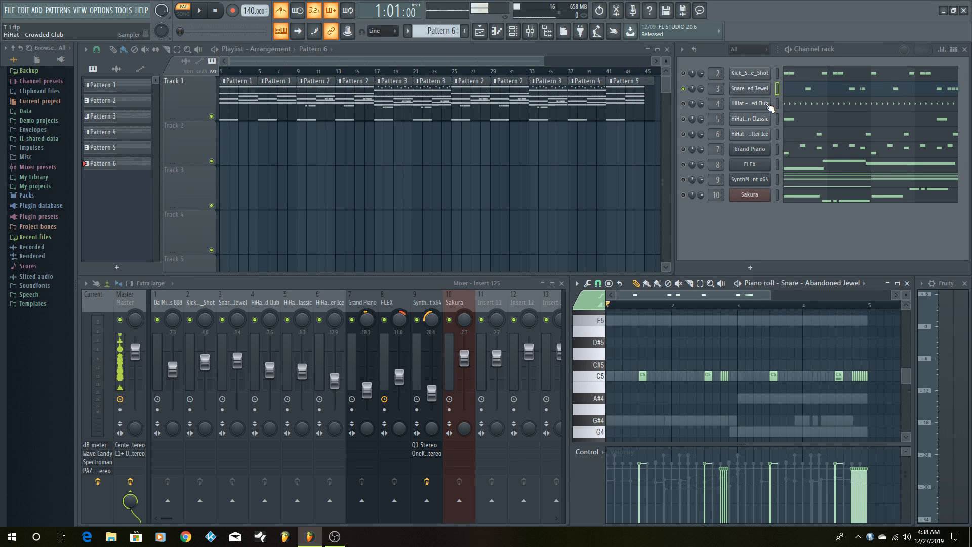
Unmute the HiHat - Crowded Club channel with the metronome turned off, and review its sampler settings.
click(683, 104)
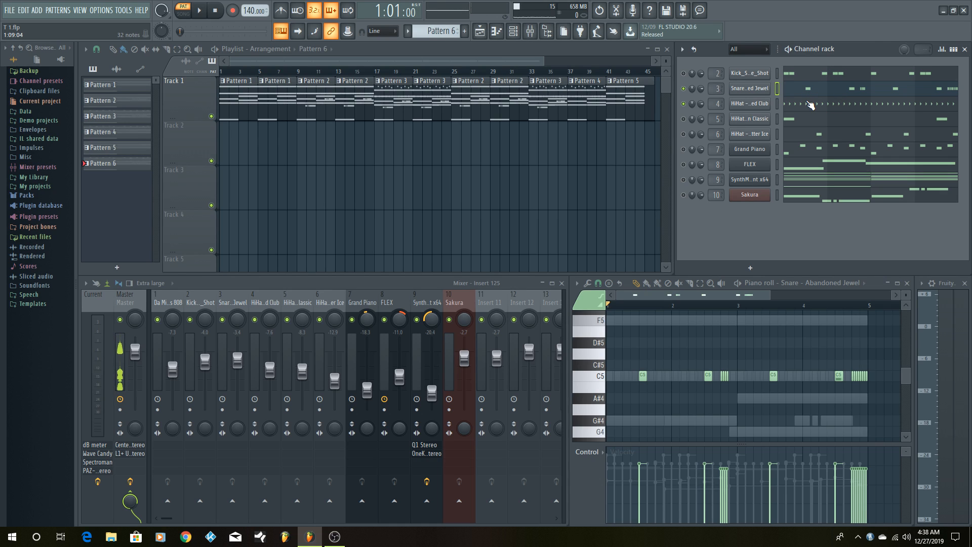
click(754, 103)
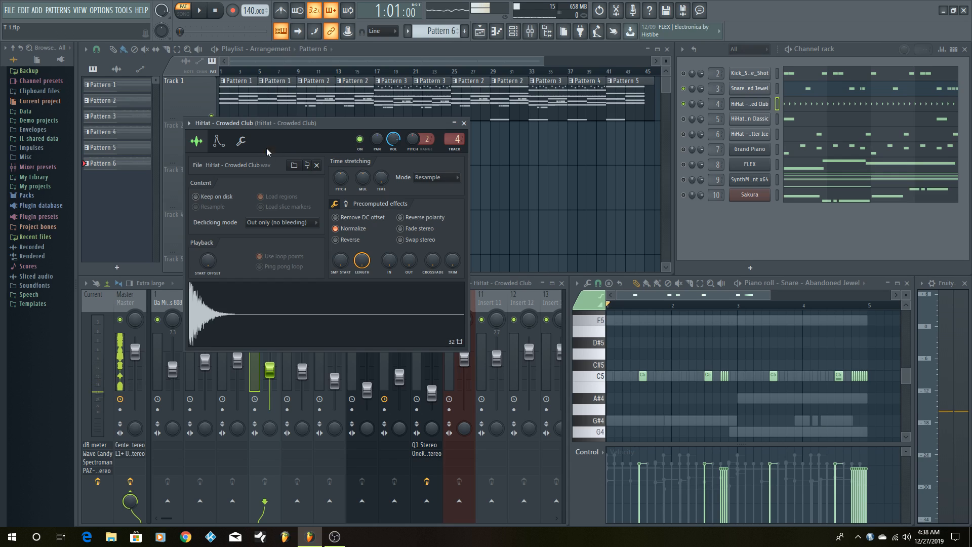
click(241, 141)
click(197, 140)
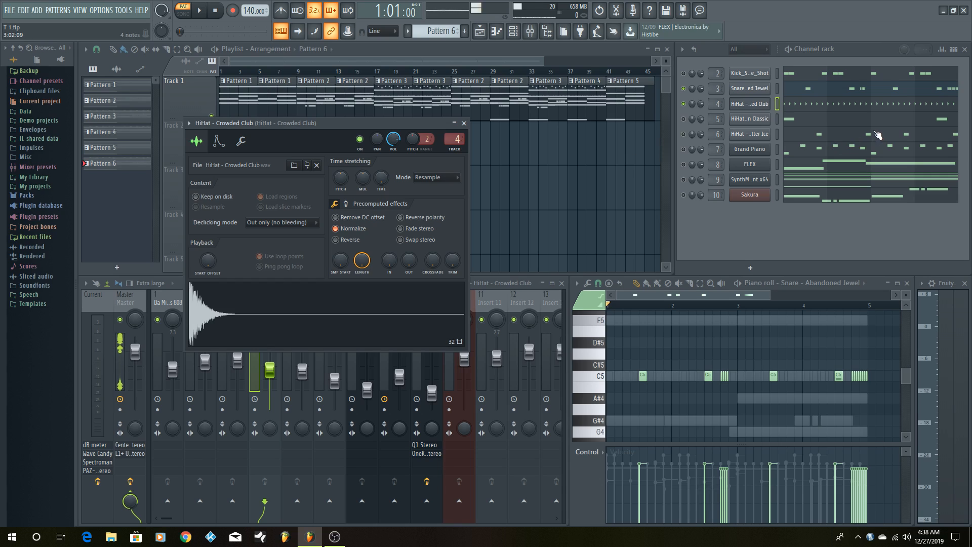
click(463, 123)
View the step-fill options for the HiHat - Crowded Club channel without applying any.
right_click(754, 104)
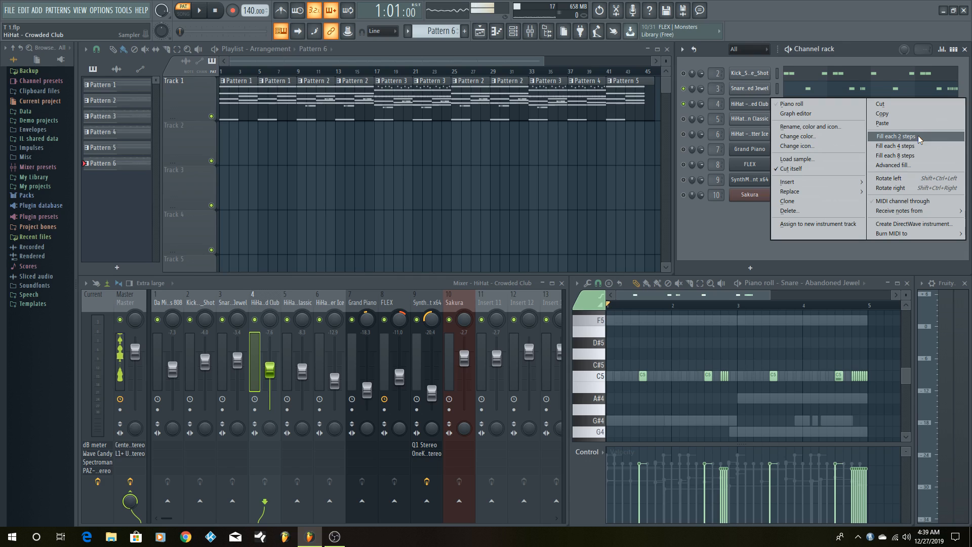
click(743, 224)
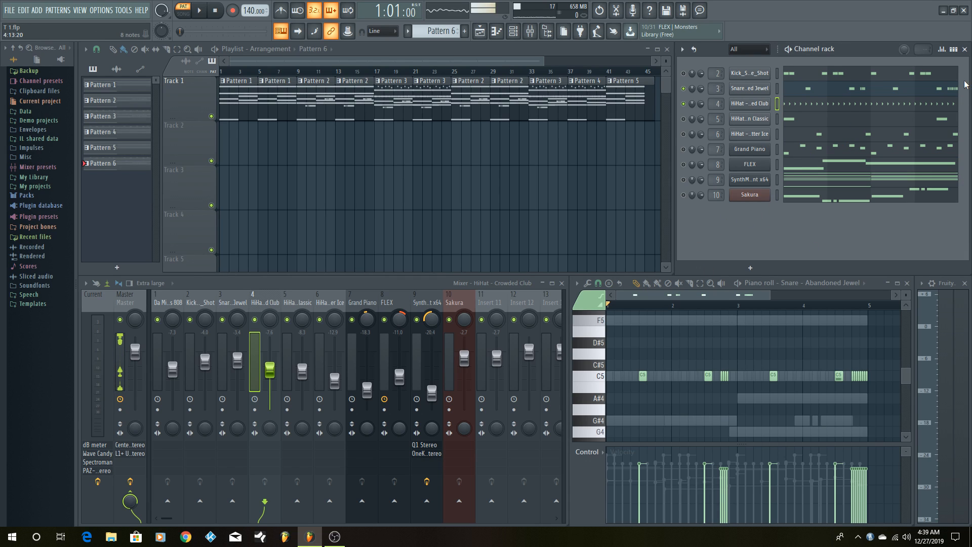
Show the Crowded Club hi-hat notes in the piano roll and play them together with the snare.
click(928, 101)
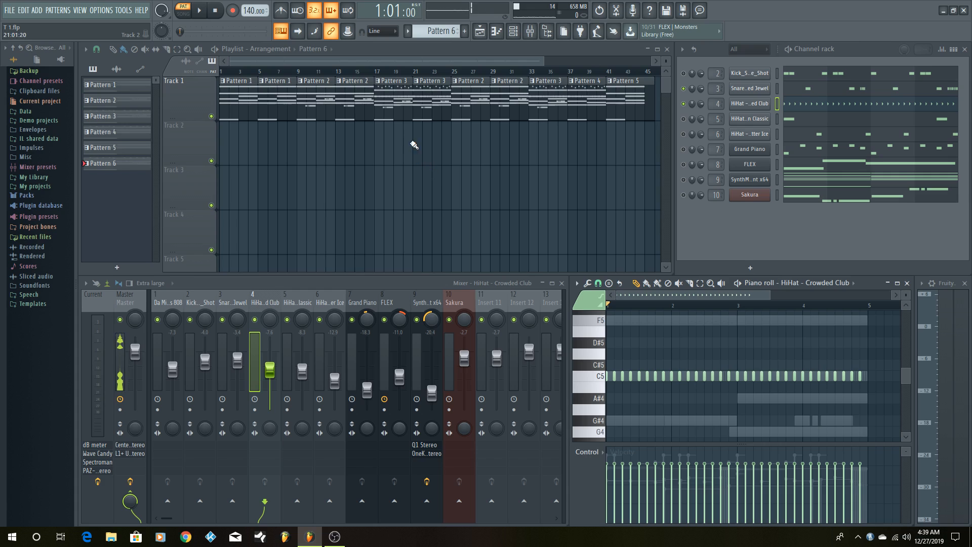
click(199, 10)
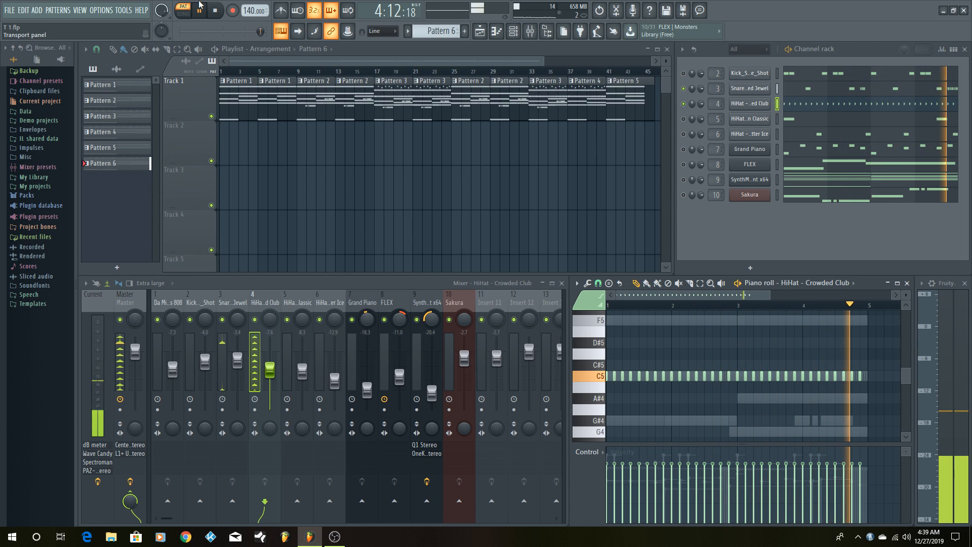
click(200, 6)
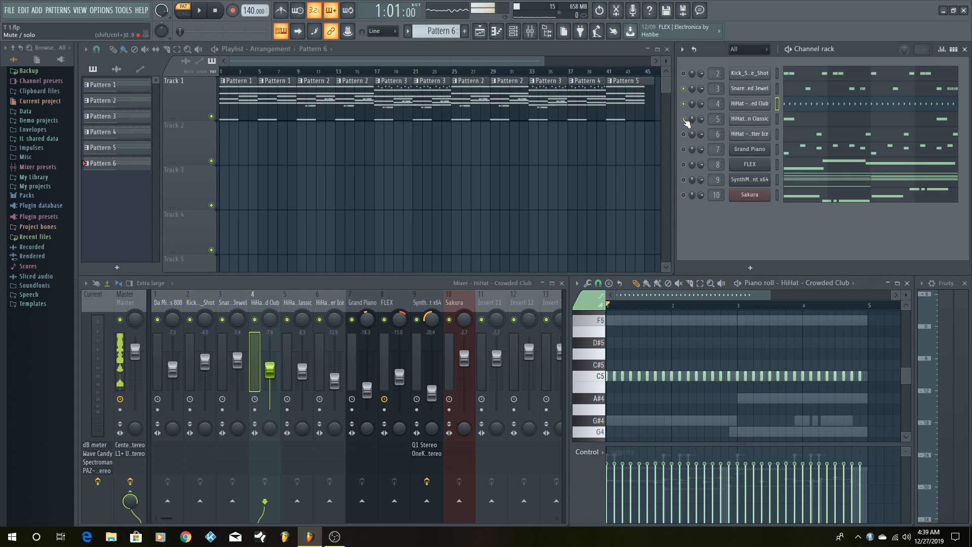
Unmute the HiHat - Open Classic channel, open its sampler settings and audition the sample.
click(753, 120)
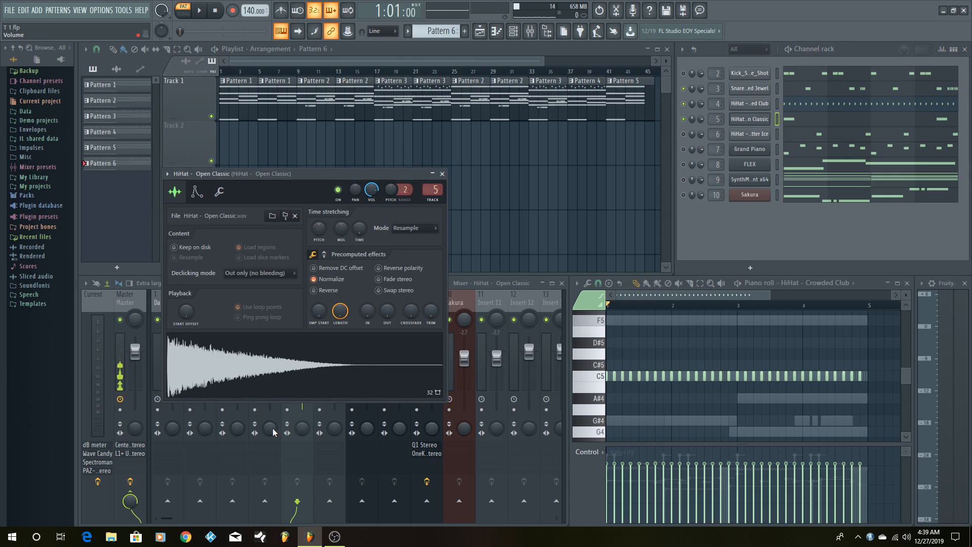
click(273, 366)
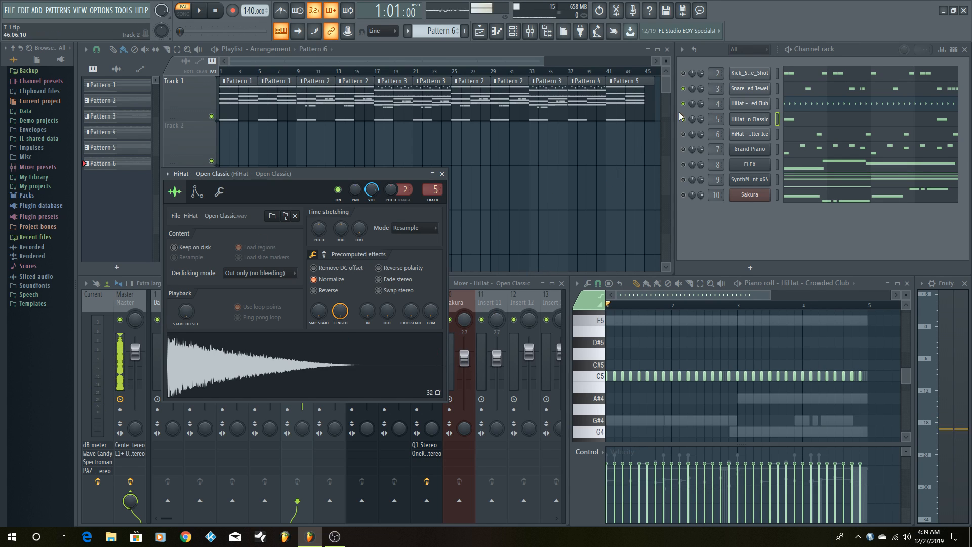
Show the Open Classic hi-hat notes in the piano roll and play them with the other unmuted drums.
click(842, 121)
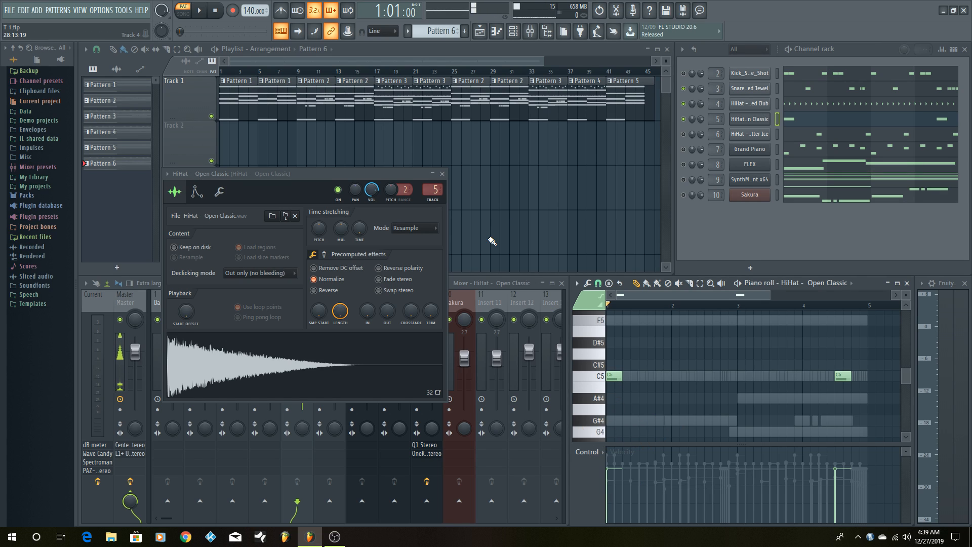
click(200, 14)
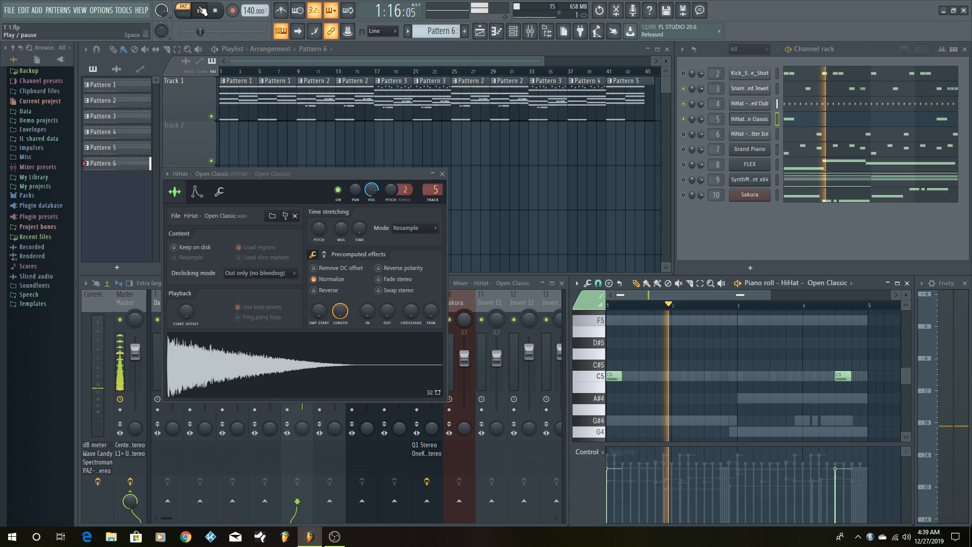
click(202, 11)
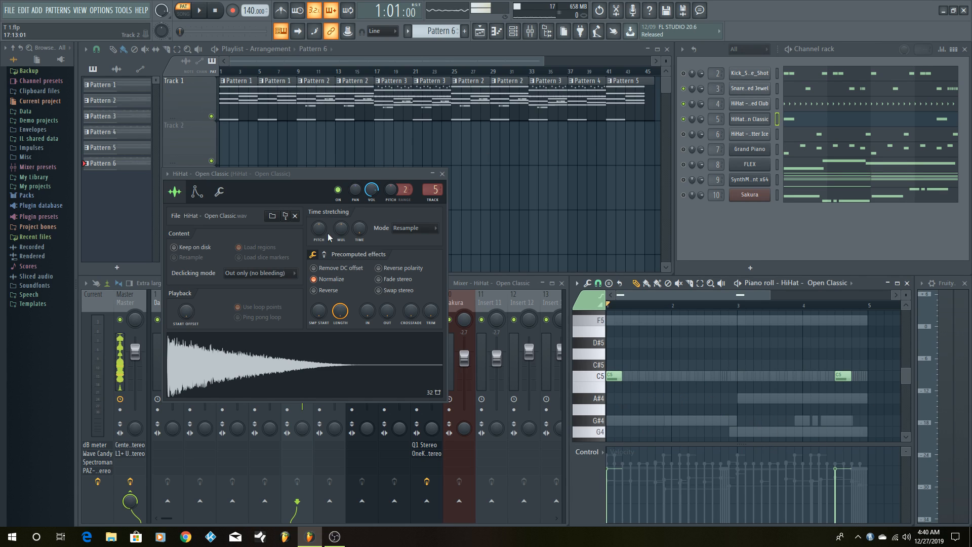
Audition the Open Classic hi-hat sample once more and close its sampler settings.
click(258, 368)
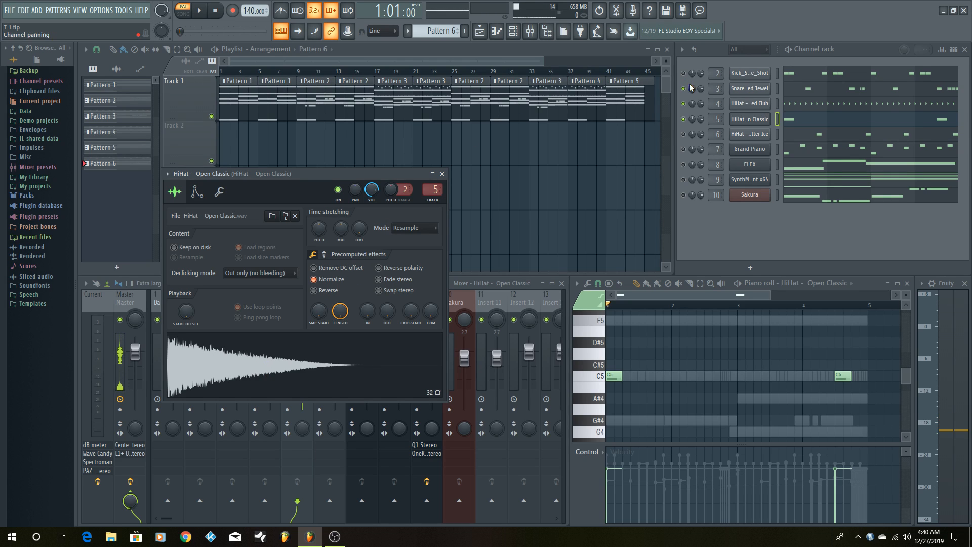
click(441, 173)
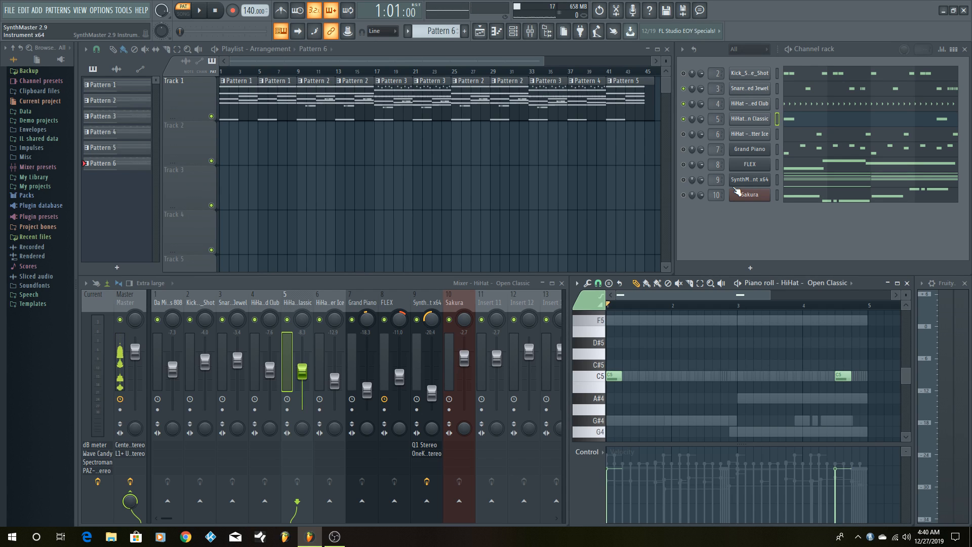
Unmute the HiHat - Bitter Ice channel, show its notes in the piano roll and audition its sample in the sampler settings.
click(684, 135)
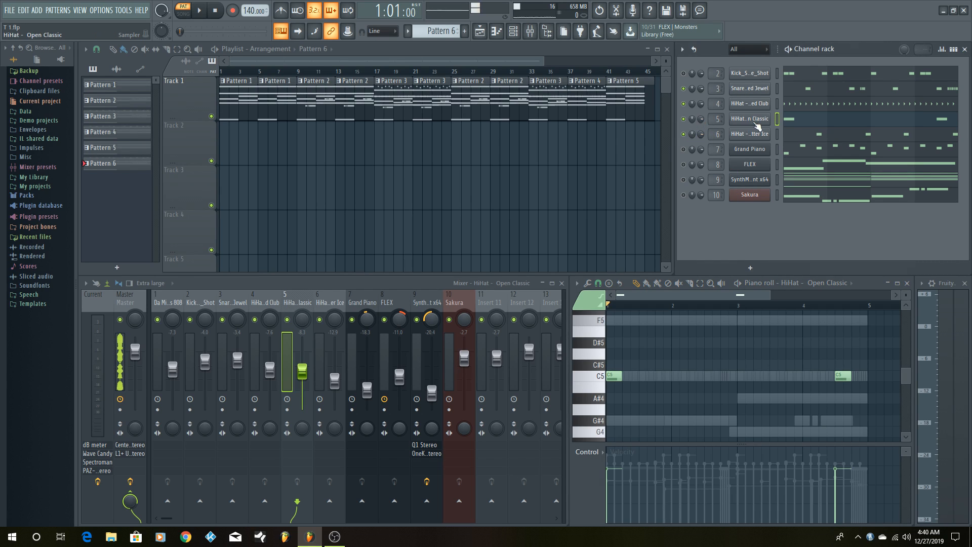
click(800, 140)
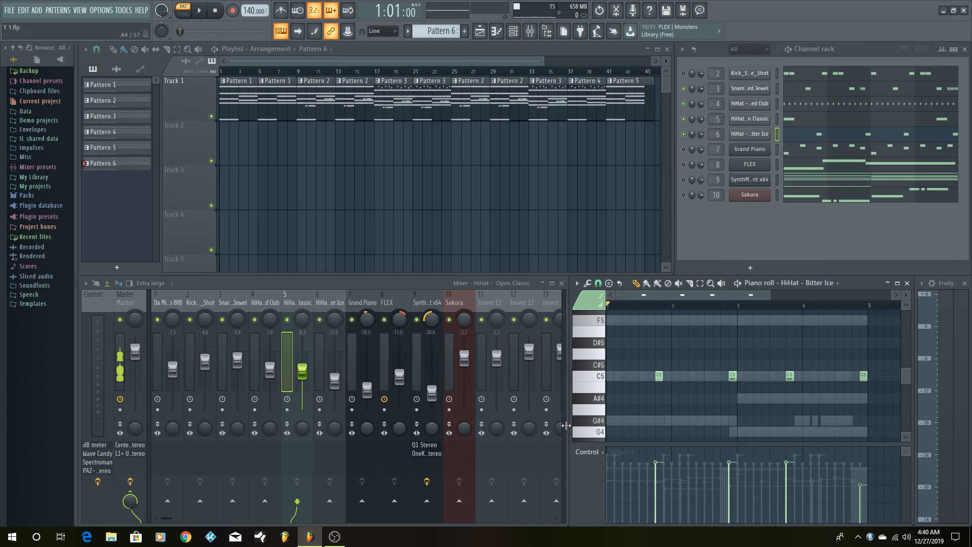
click(758, 135)
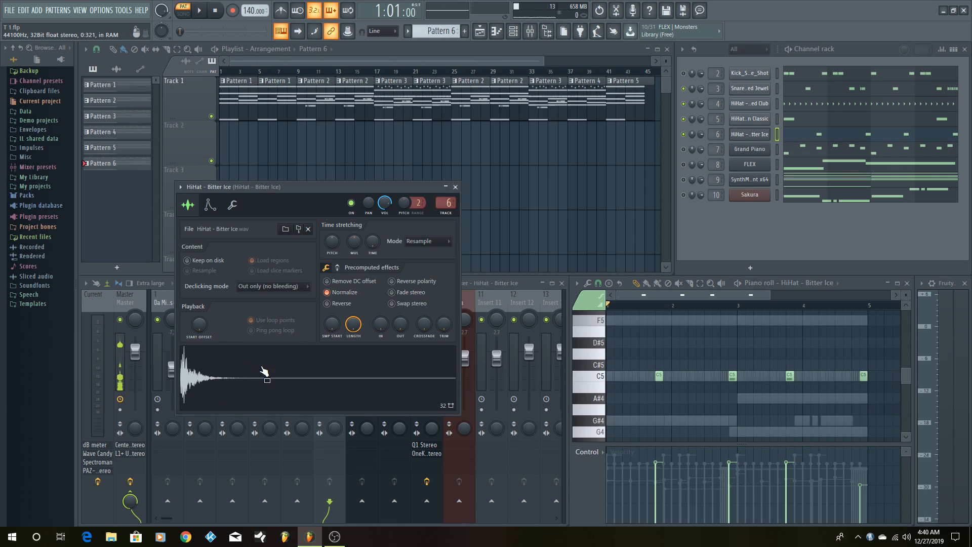
click(240, 378)
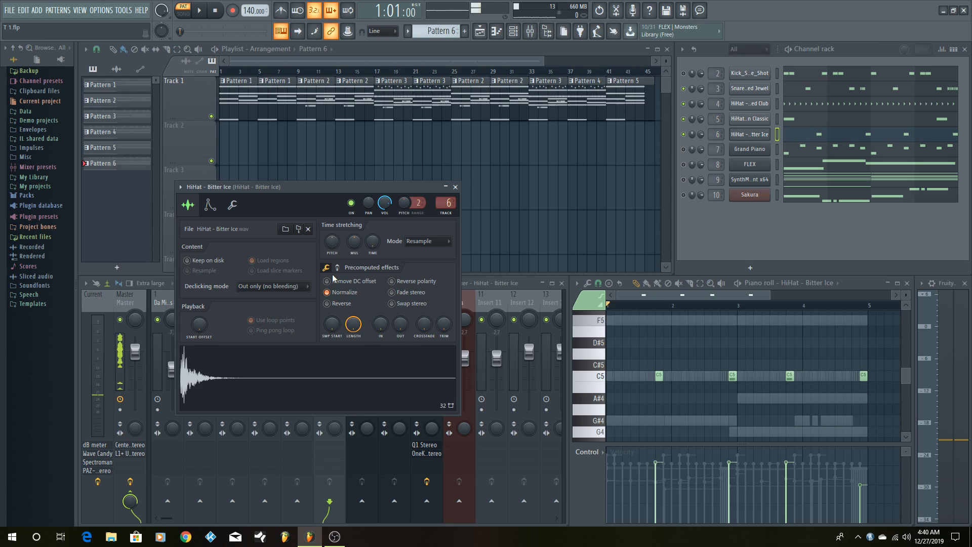
click(455, 187)
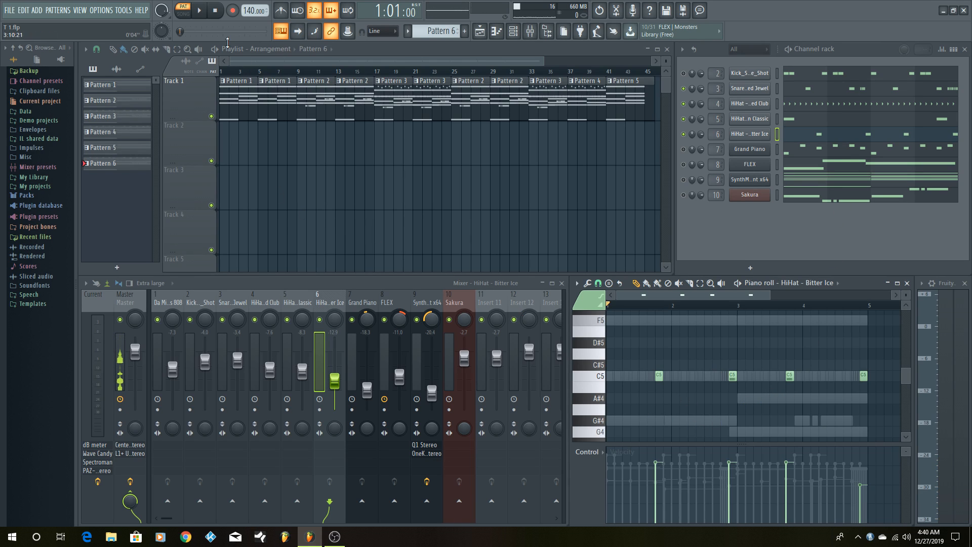
Play the Bitter Ice hi-hat pattern twice together with the snare and the other unmuted hi-hats.
click(200, 12)
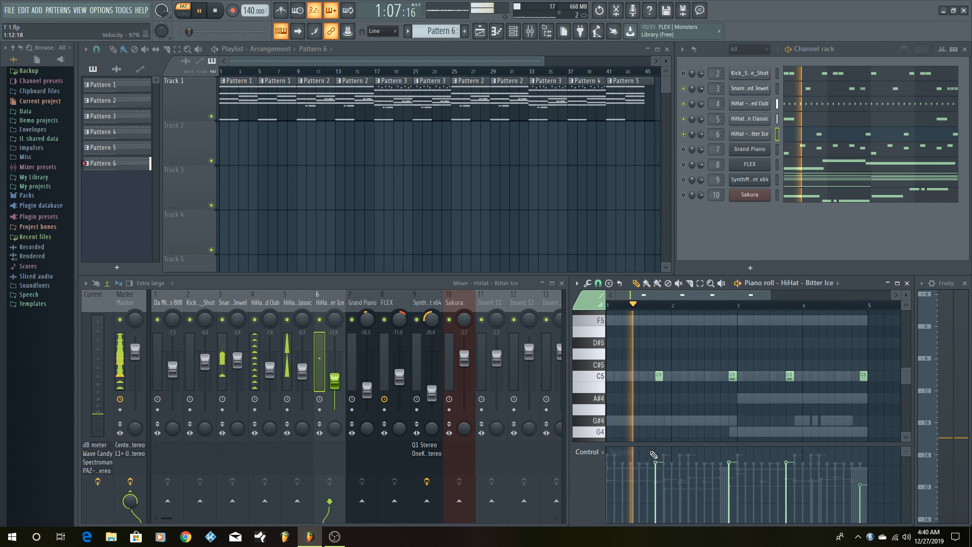
key(space)
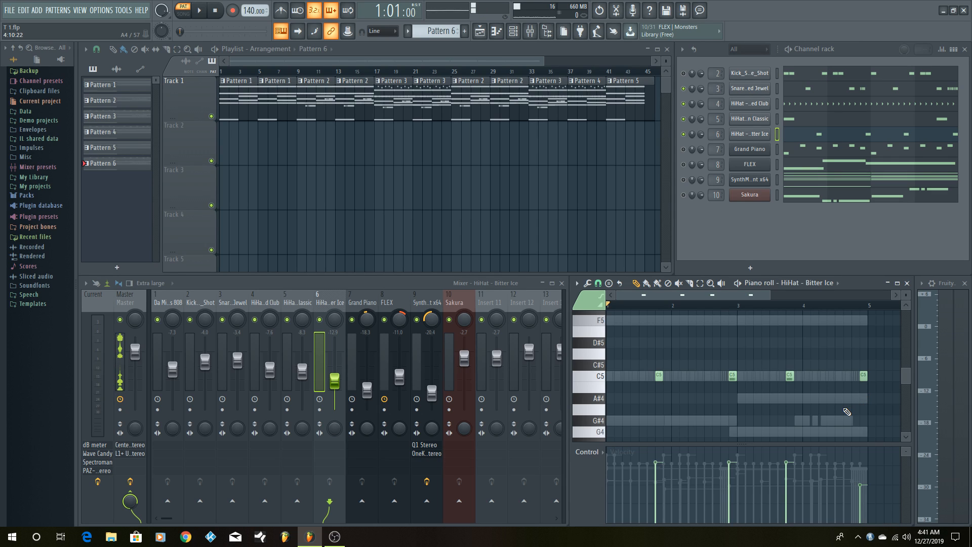
click(199, 14)
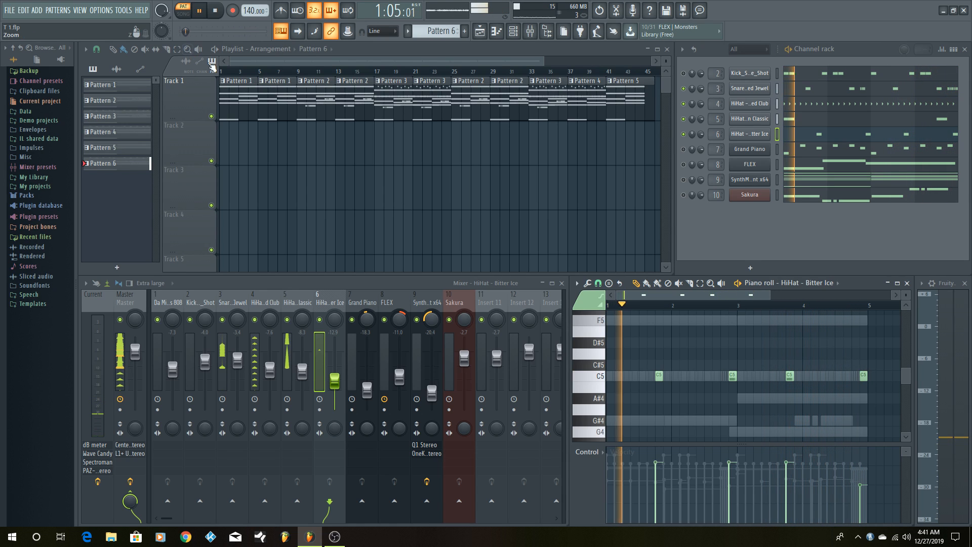
key(space)
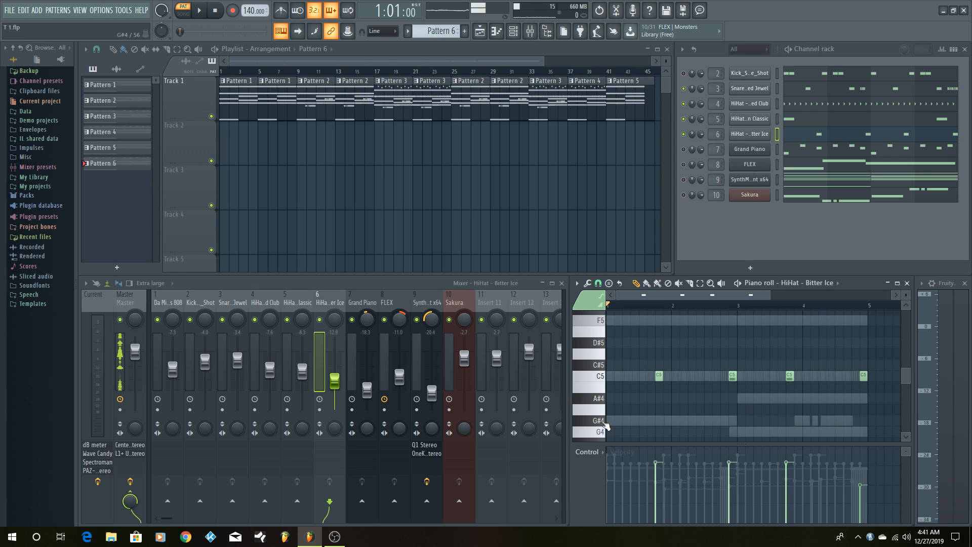
click(731, 374)
mouse_move(732, 374)
mouse_down()
mouse_move(724, 373)
mouse_move(732, 375)
mouse_up()
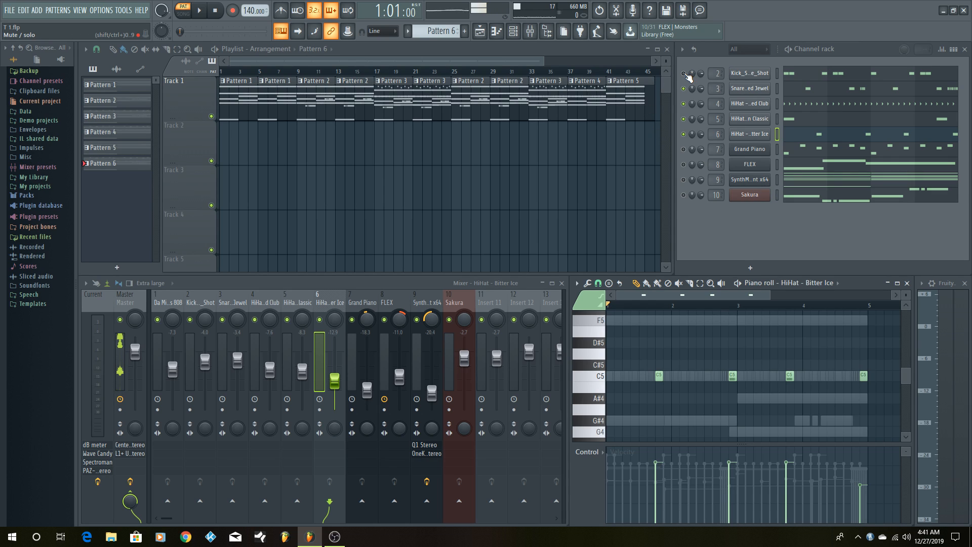
Unmute the Kick_Smothered_One_Shot channel, show its notes in the piano roll and audition its sample in the sampler settings.
click(816, 73)
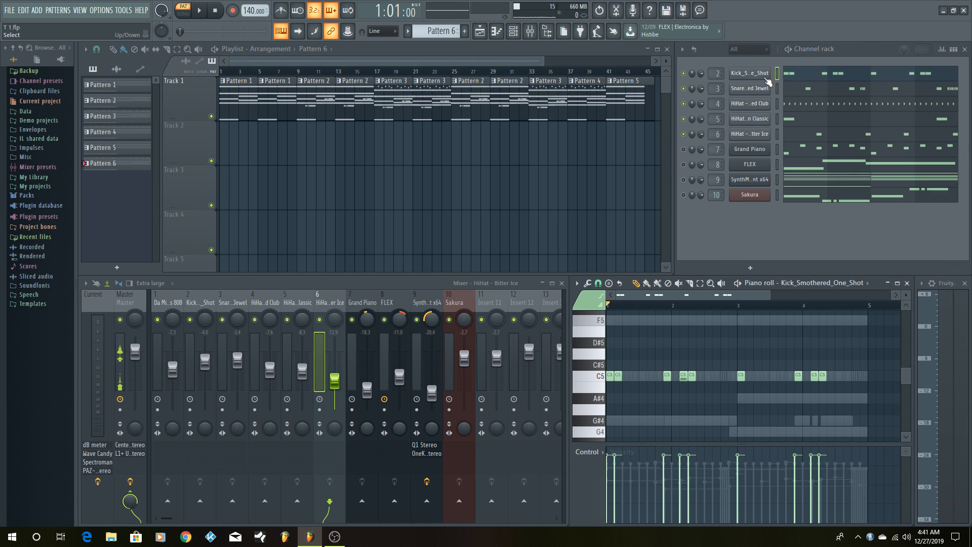
click(749, 73)
click(296, 389)
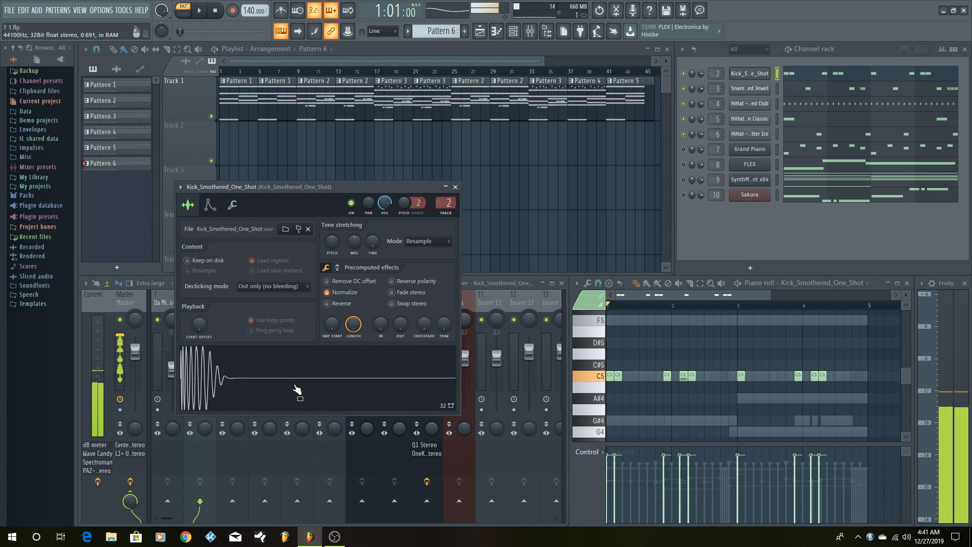
click(326, 268)
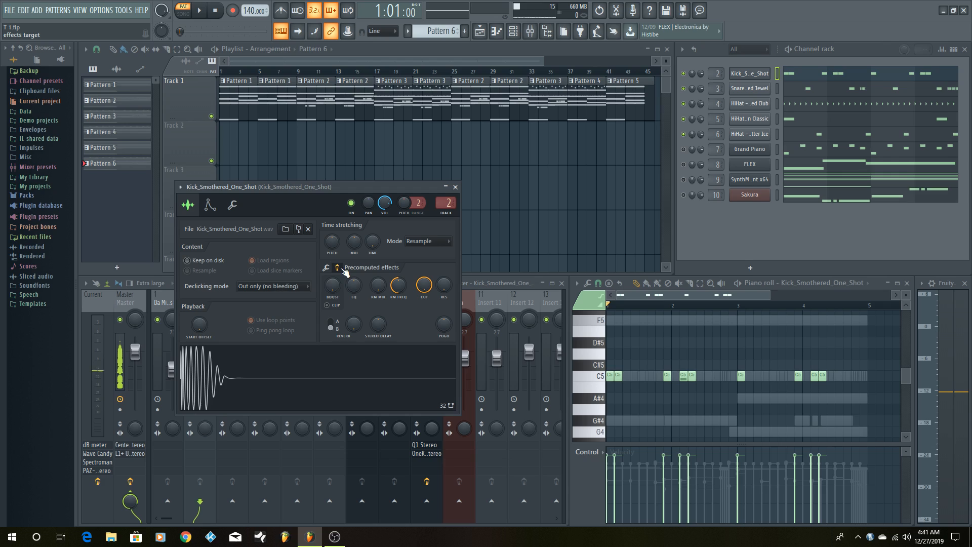
click(455, 187)
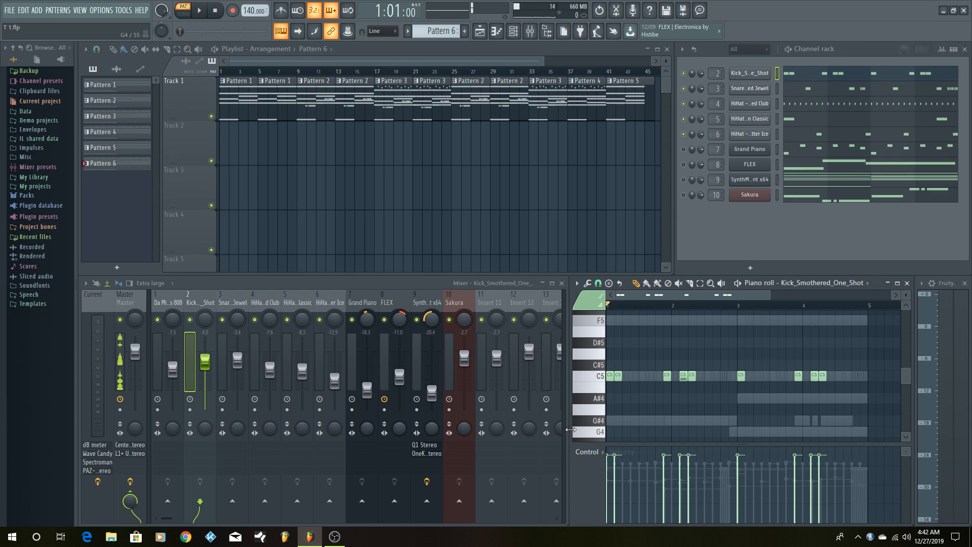
Play the kick pattern together with the snare and all the hi-hats, and stop playback.
key(space)
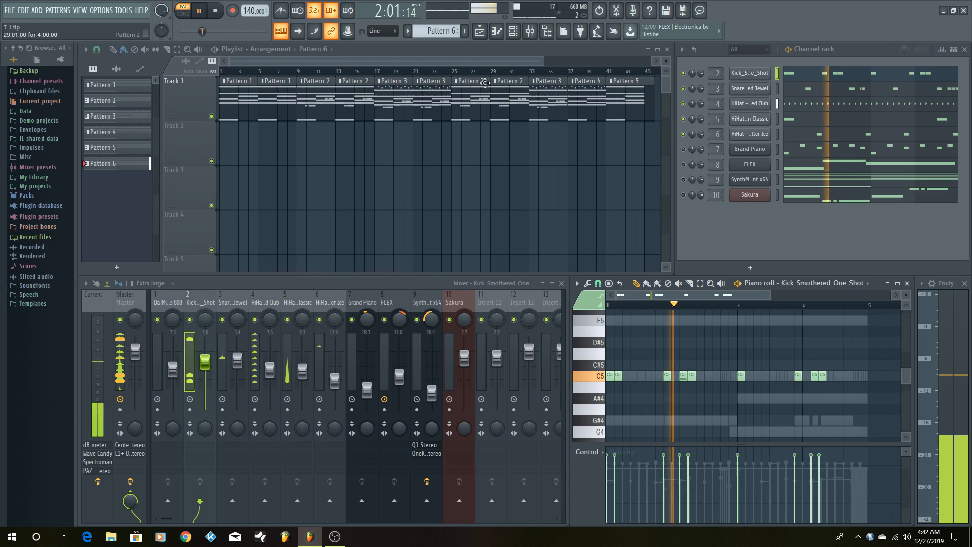
click(216, 11)
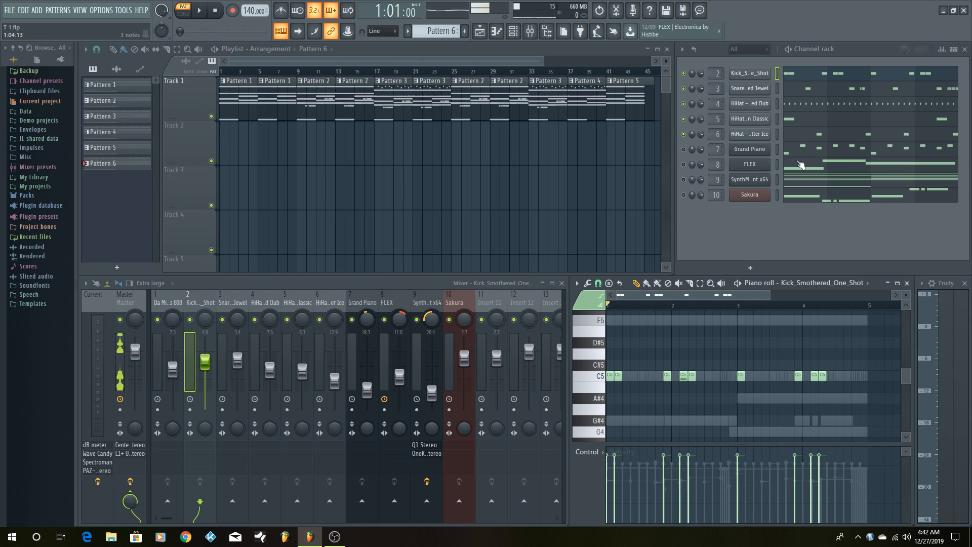
Unmute the FLEX channel and play its notes together with the full drum pattern.
click(683, 165)
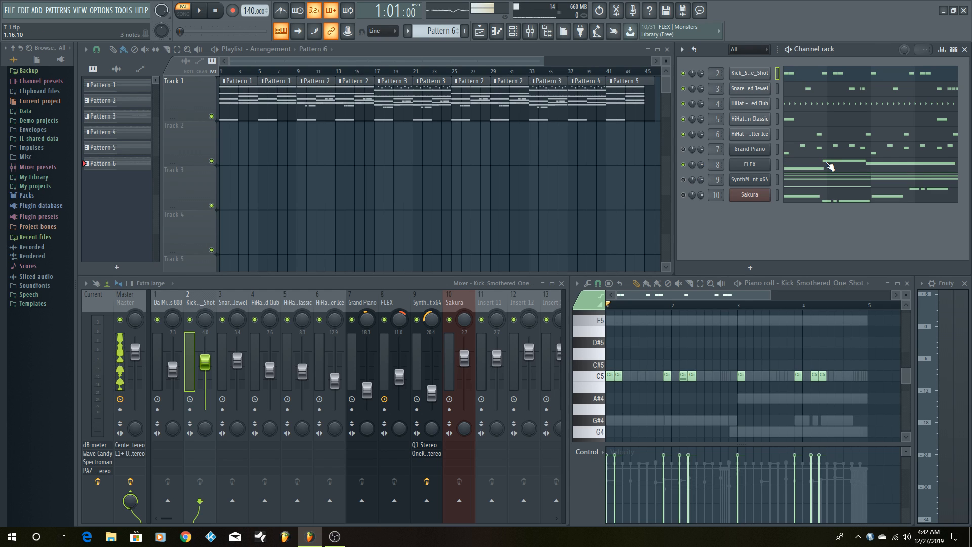
click(203, 11)
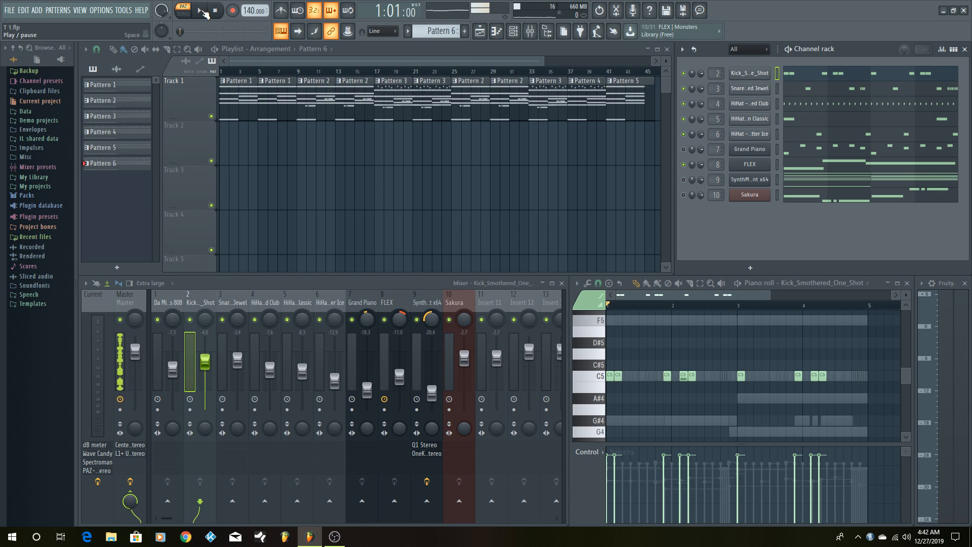
click(203, 10)
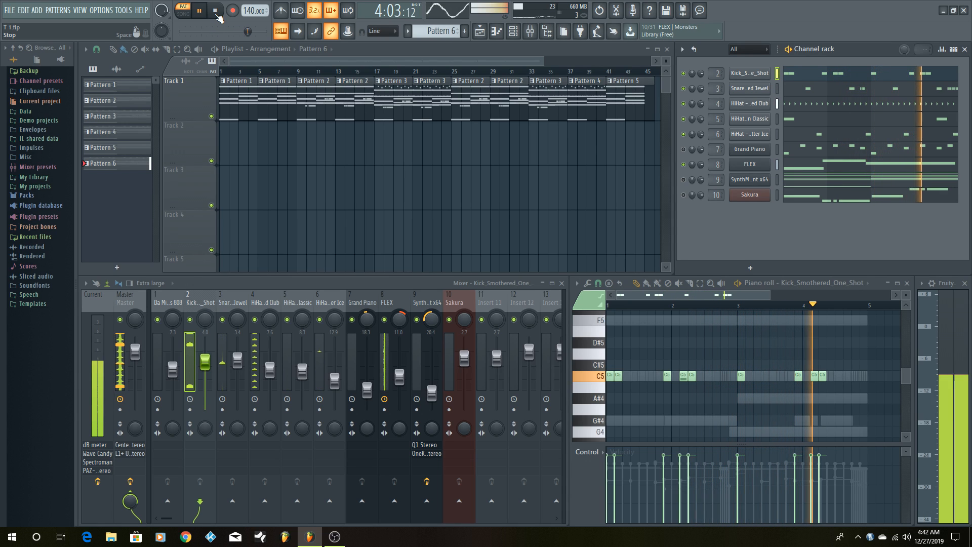
click(216, 11)
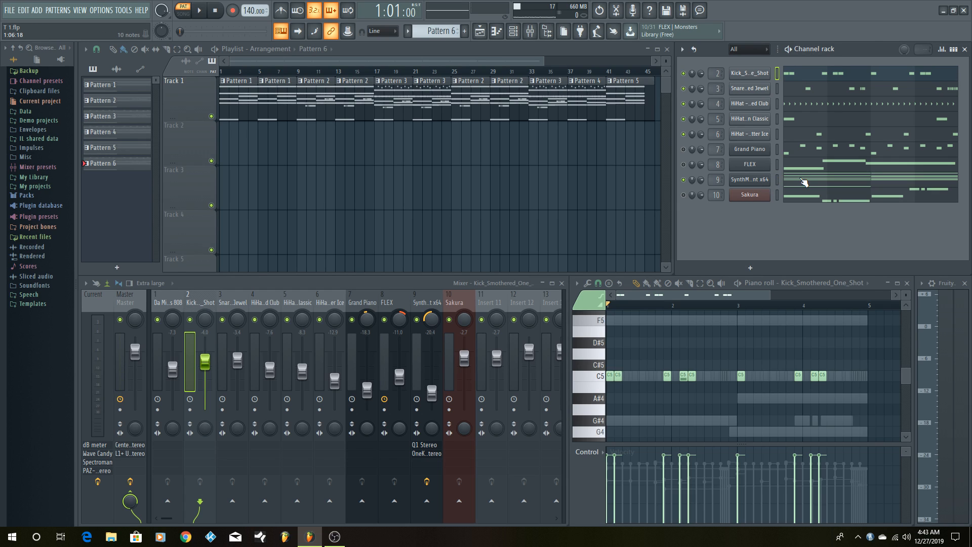
Mute FLEX, unmute SynthMaster, show its chords in a maximized piano roll and play them with the drums.
click(759, 186)
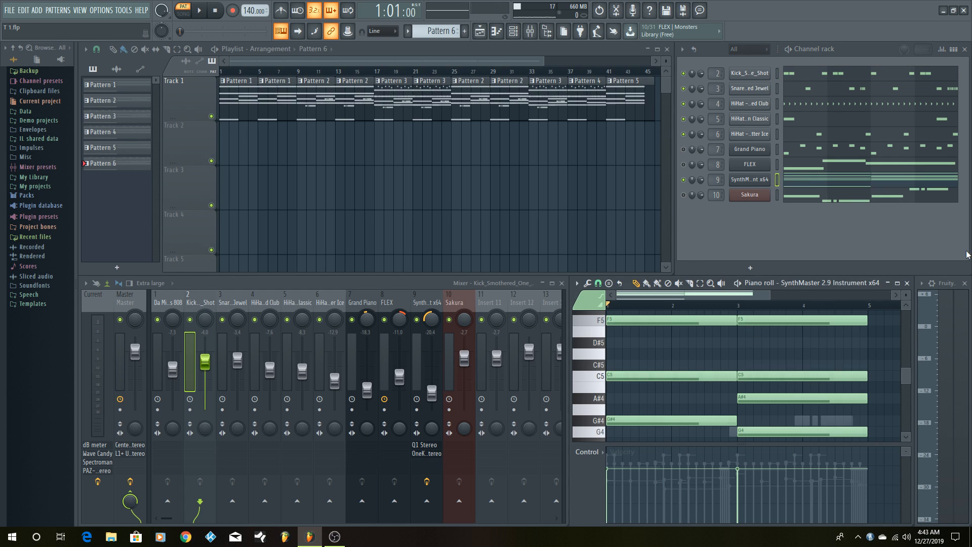
click(897, 282)
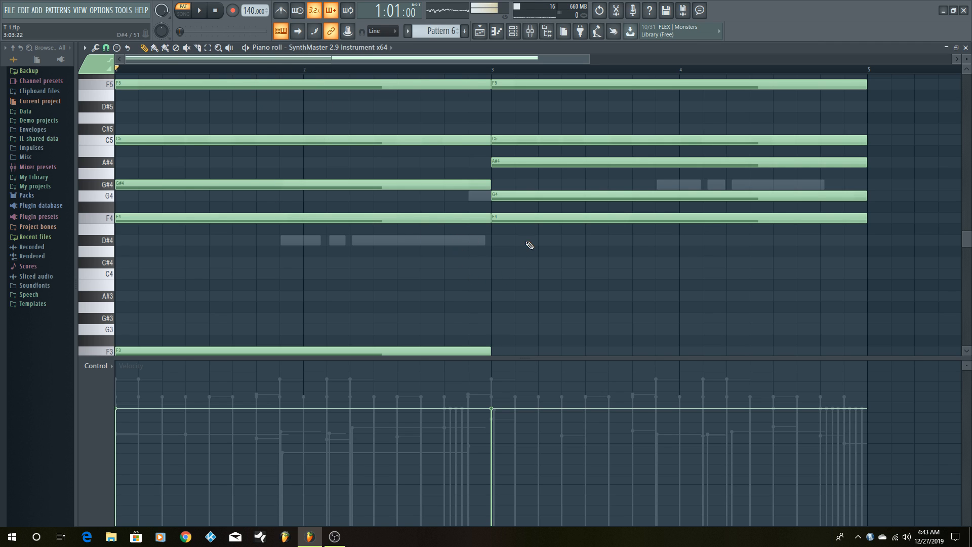
click(201, 11)
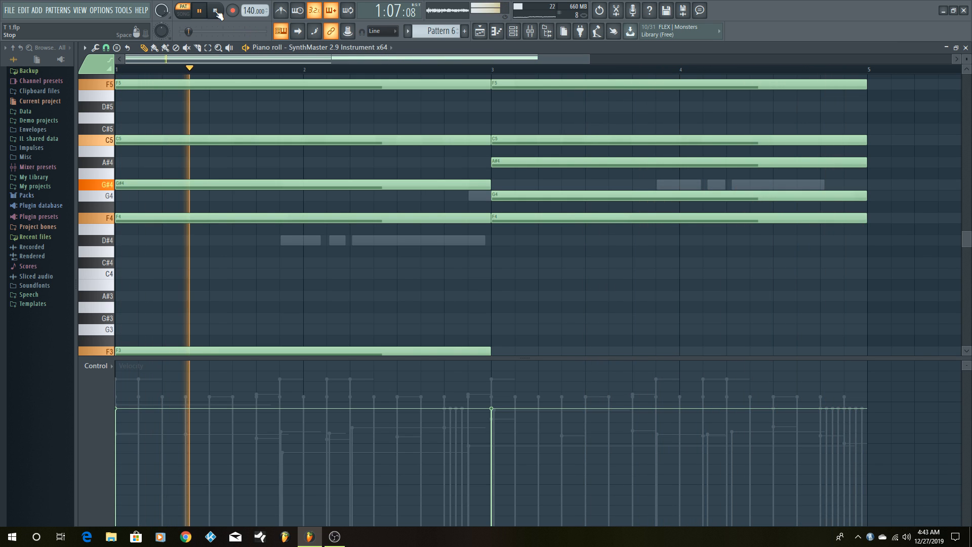
click(216, 10)
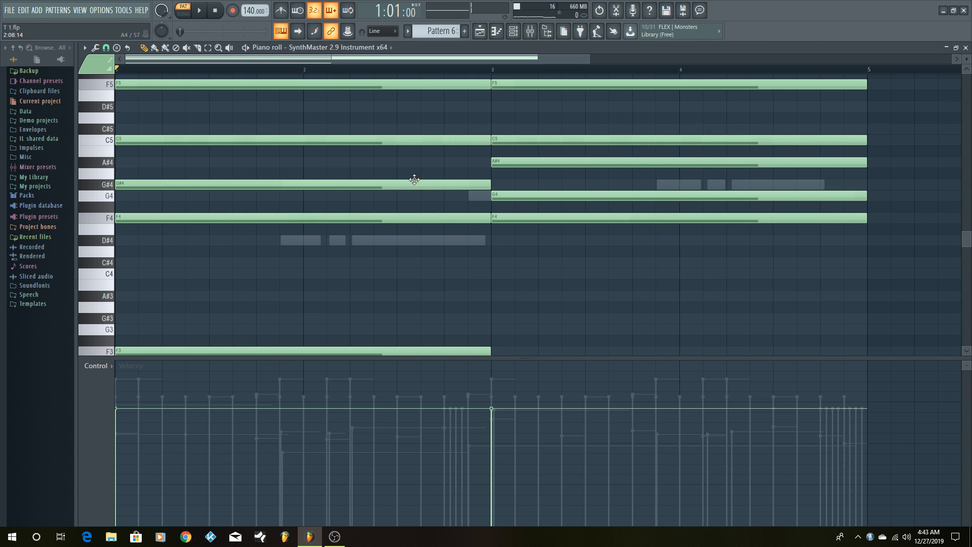
Examine the SynthMaster chord notes in both halves of the pattern, from F3 up to F5.
click(499, 192)
click(105, 225)
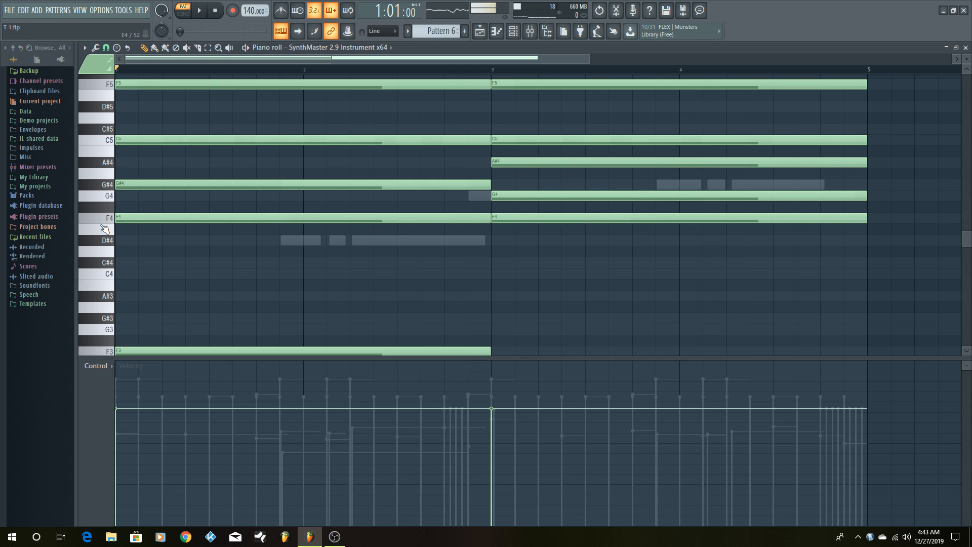
scroll(135, 251, up, 3)
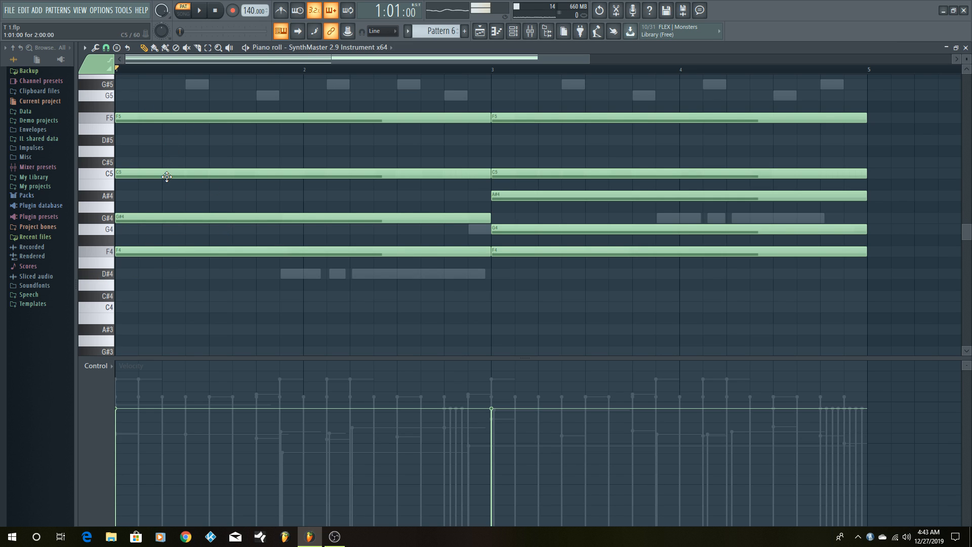
scroll(278, 257, down, 3)
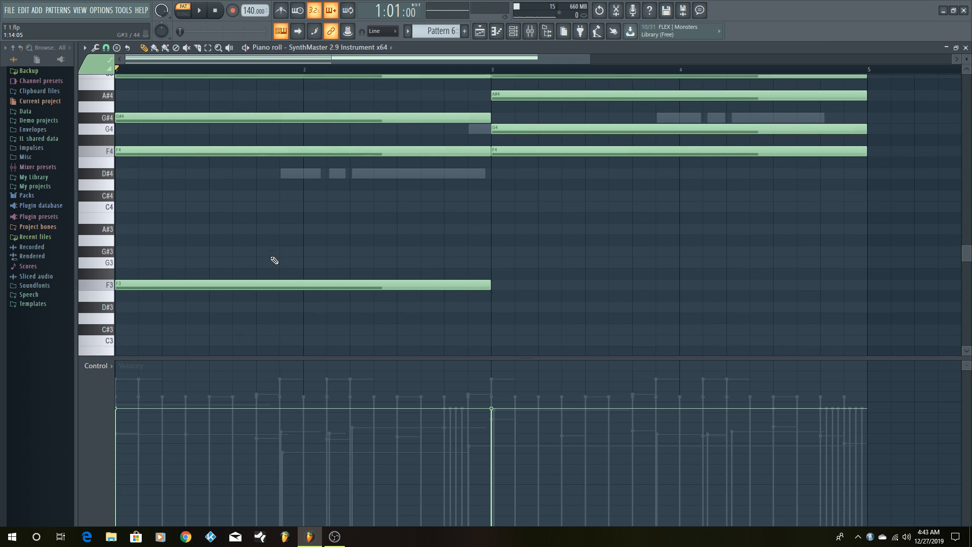
scroll(272, 259, up, 4)
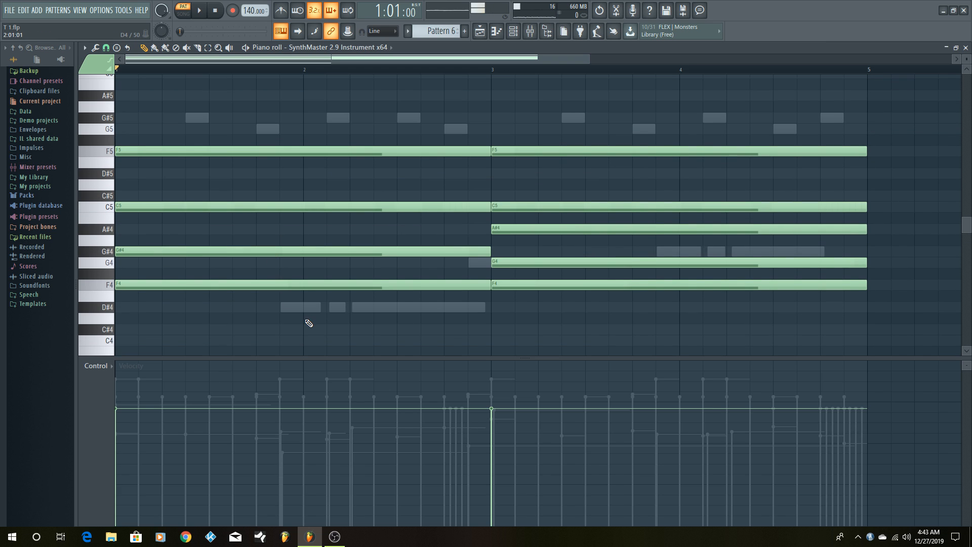
scroll(314, 314, down, 2)
scroll(337, 306, up, 1)
scroll(535, 295, down, 1)
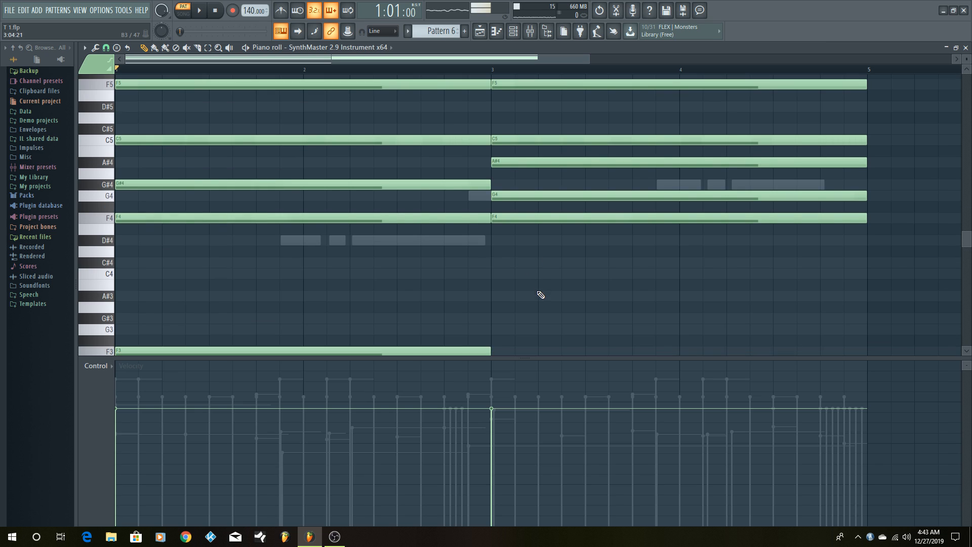
scroll(489, 295, up, 1)
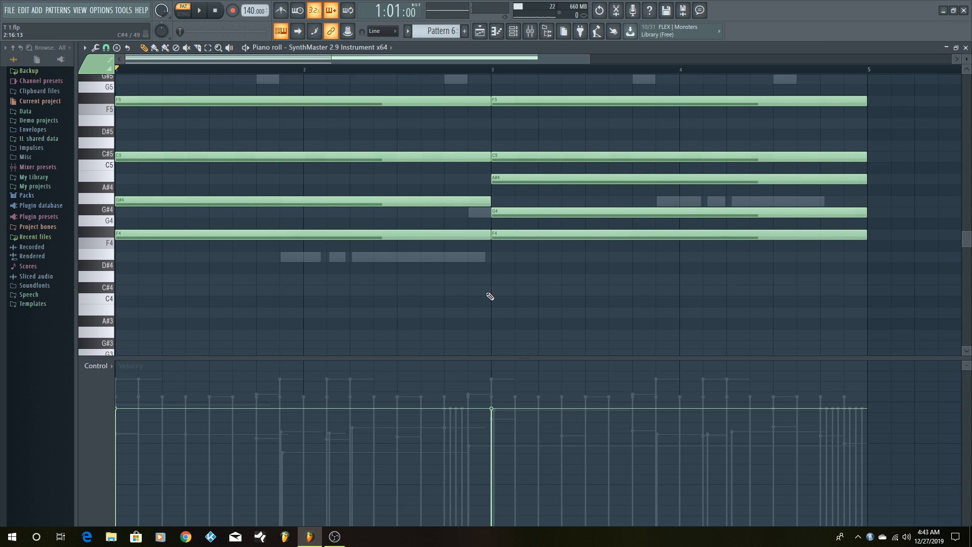
scroll(489, 295, down, 1)
scroll(200, 255, up, 1)
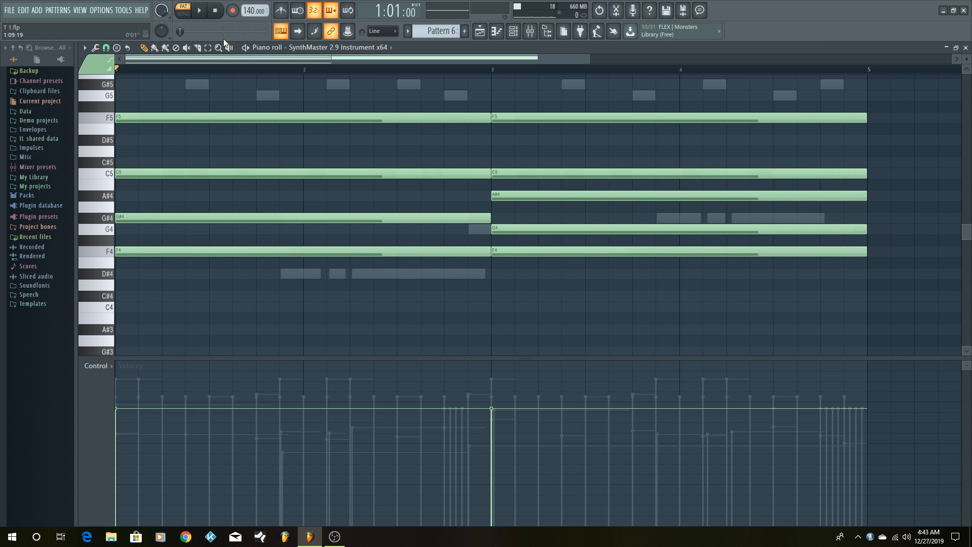
Play the SynthMaster chords with the drums, stop playback, and restore the piano roll to its docked size.
click(200, 10)
scroll(618, 331, up, 2)
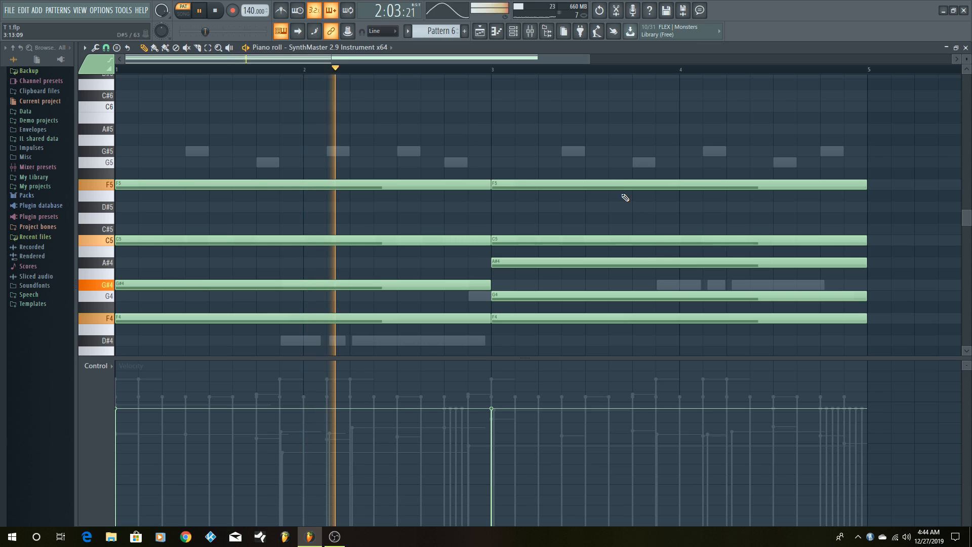
scroll(562, 130, down, 2)
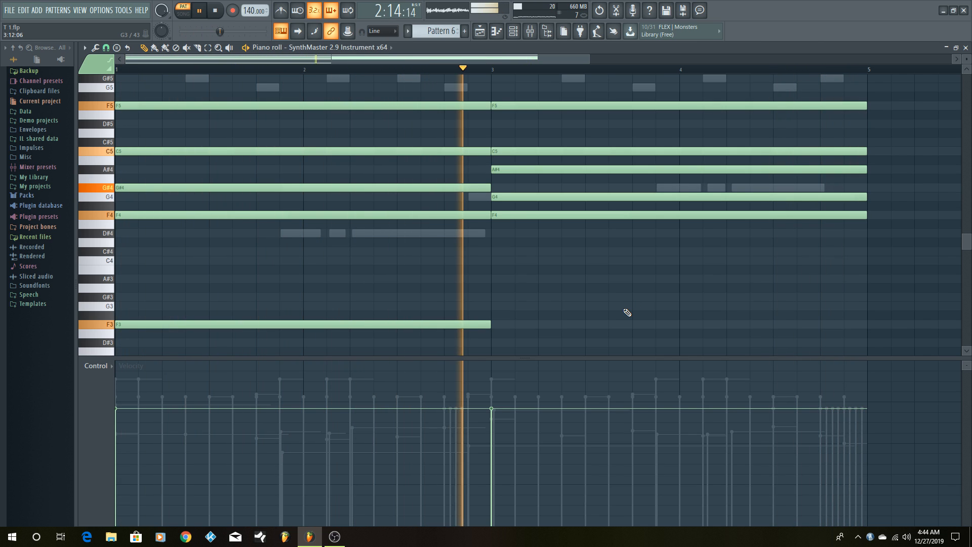
key(space)
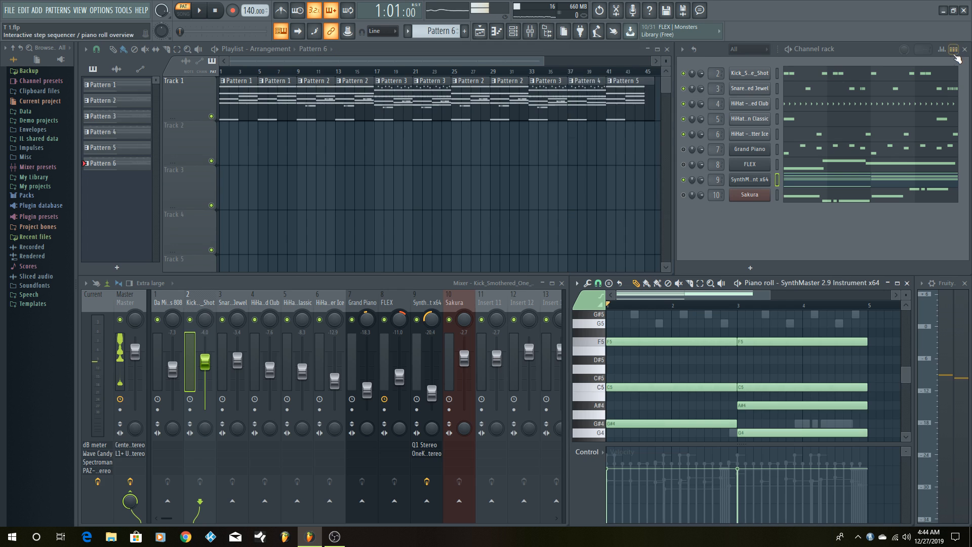
click(956, 48)
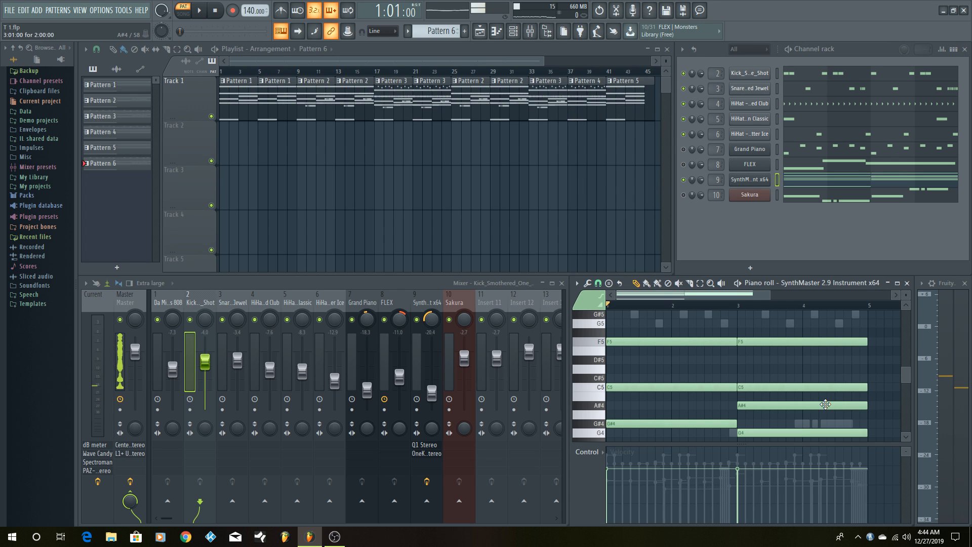
scroll(790, 367, down, 3)
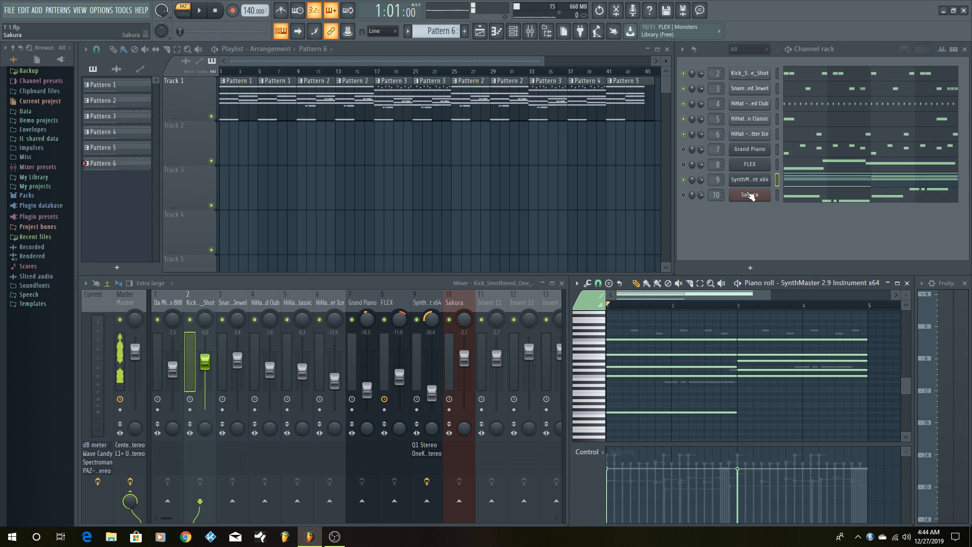
Unmute the Sakura channel and view its instrument window with the BAS Fender Picked PG preset before closing it.
click(683, 195)
click(760, 197)
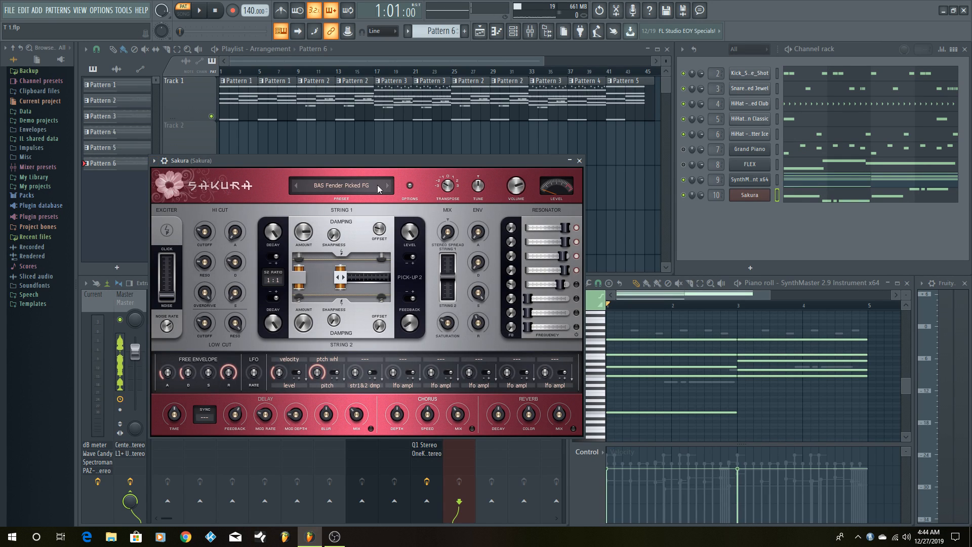
click(579, 161)
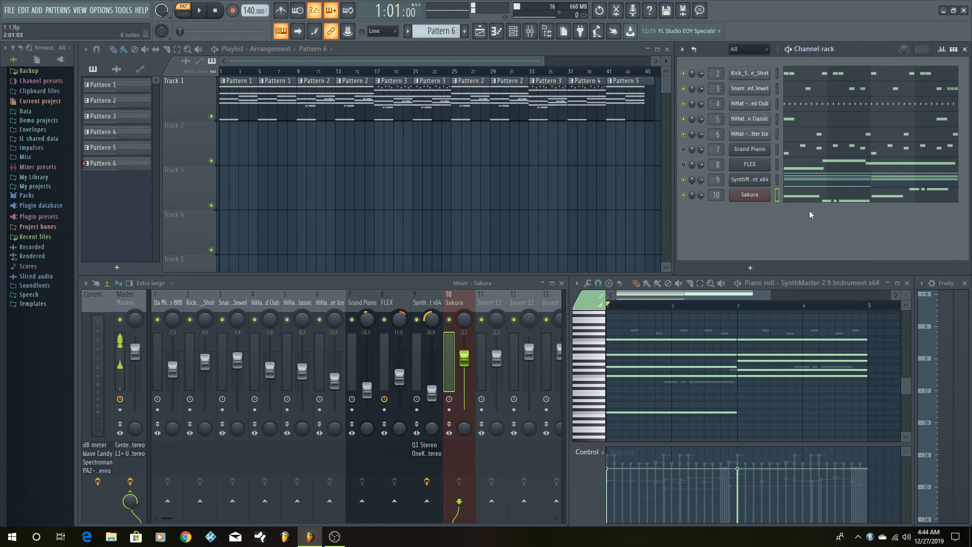
Show the Sakura bass notes in a maximized piano roll and play them with the drums and SynthMaster chords.
click(837, 197)
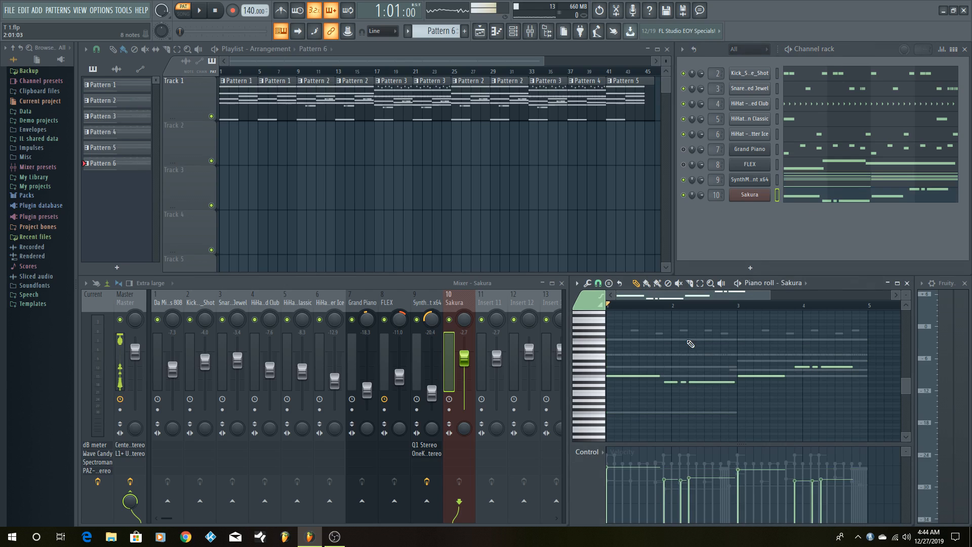
click(897, 284)
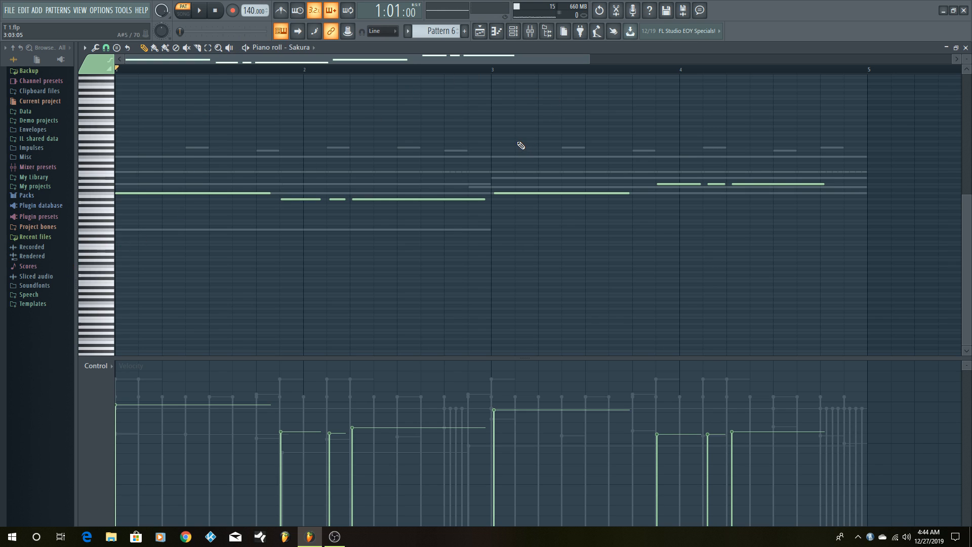
scroll(521, 146, up, 3)
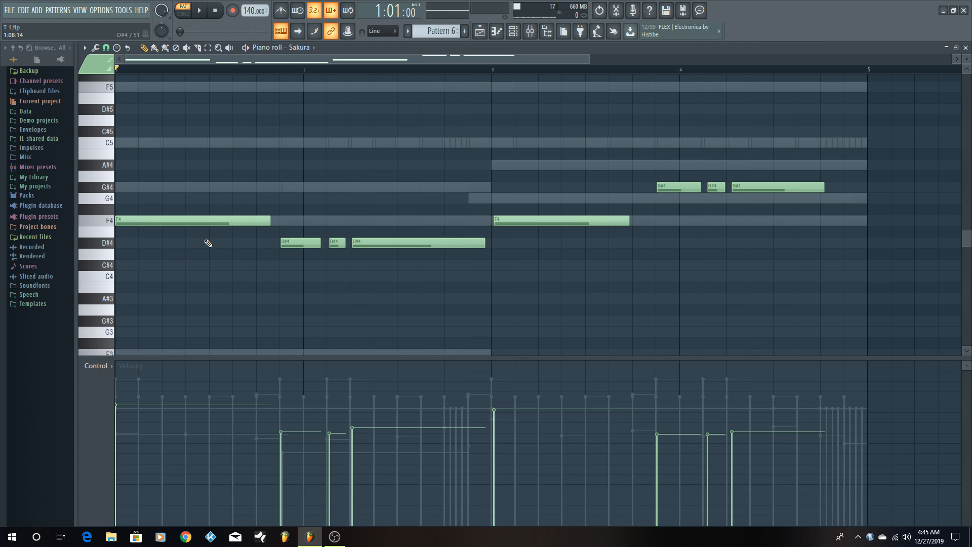
key(space)
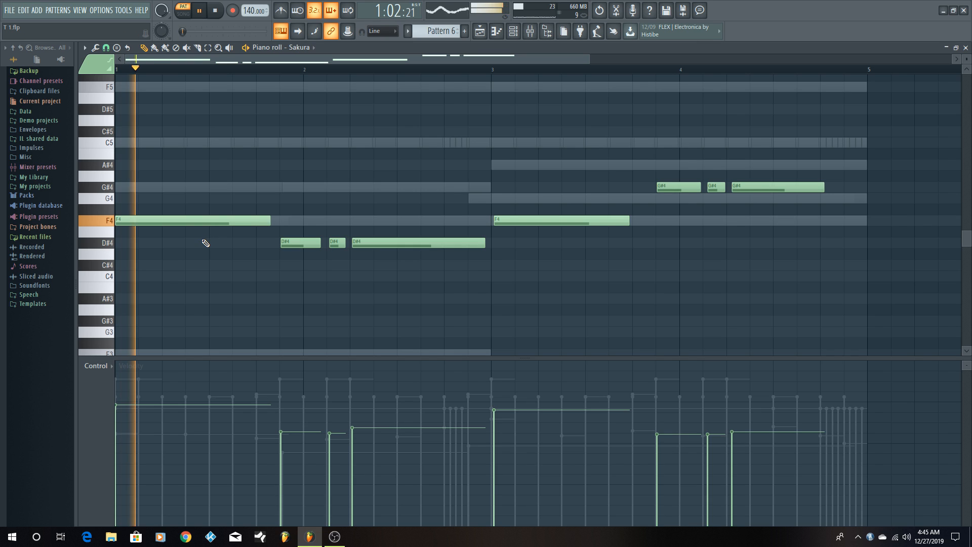
click(216, 11)
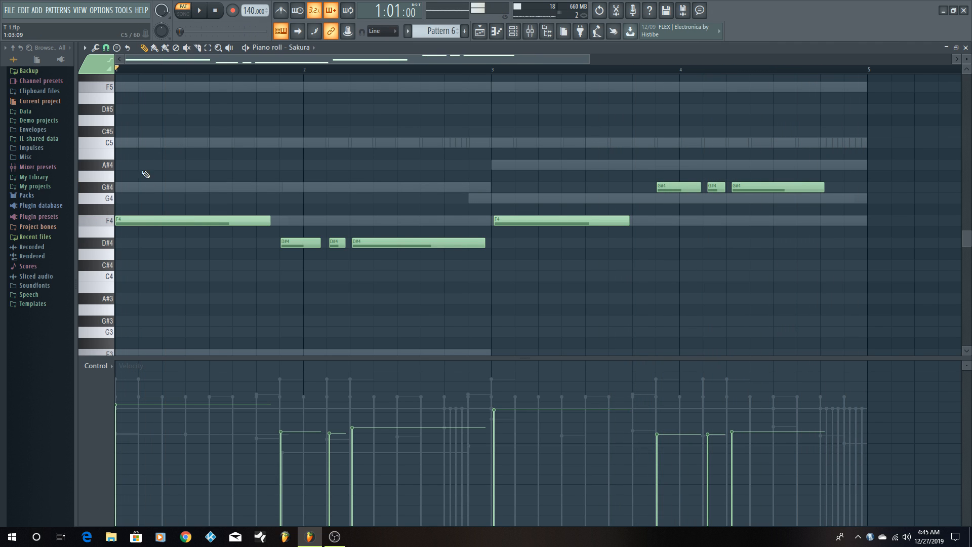
Restore the Sakura piano roll to its docked size and briefly replay the pattern with the bass included.
click(956, 47)
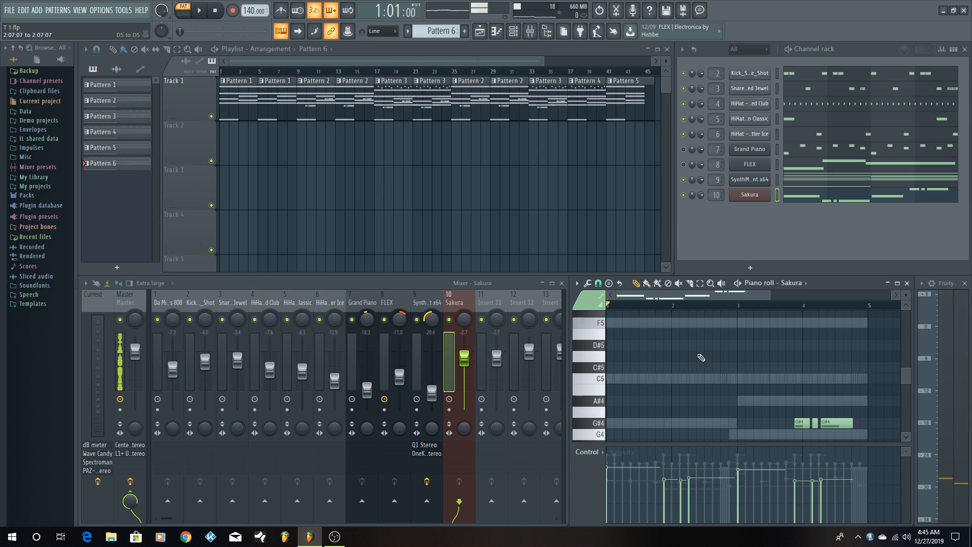
scroll(701, 357, down, 3)
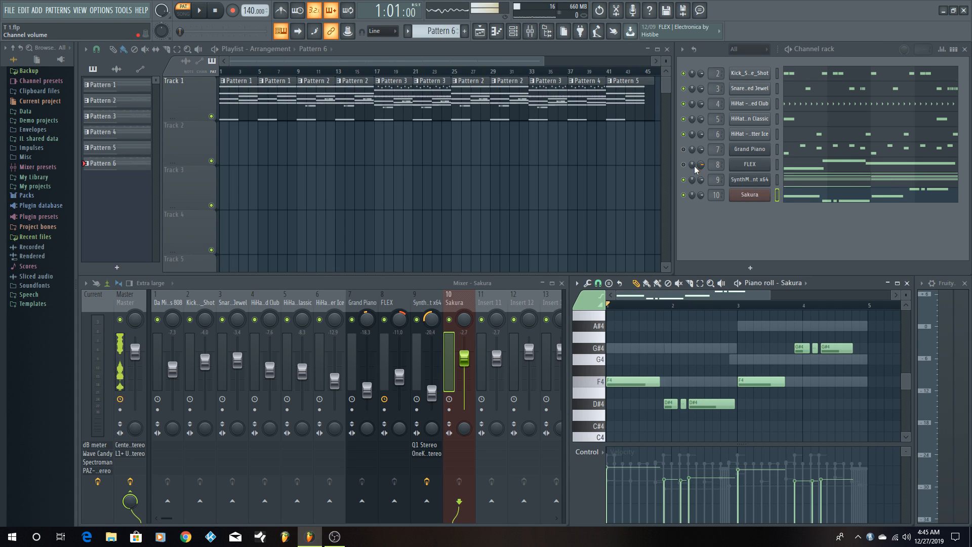
click(202, 11)
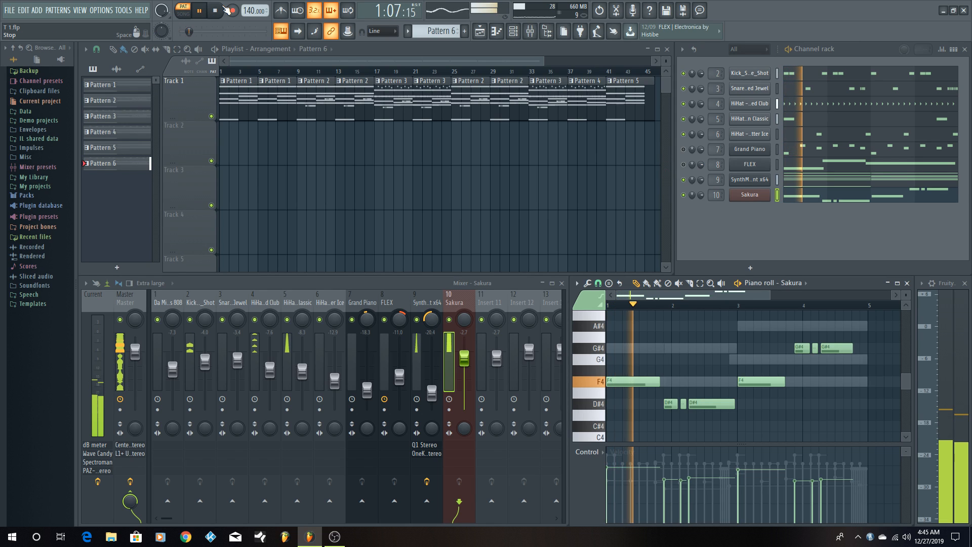
click(223, 12)
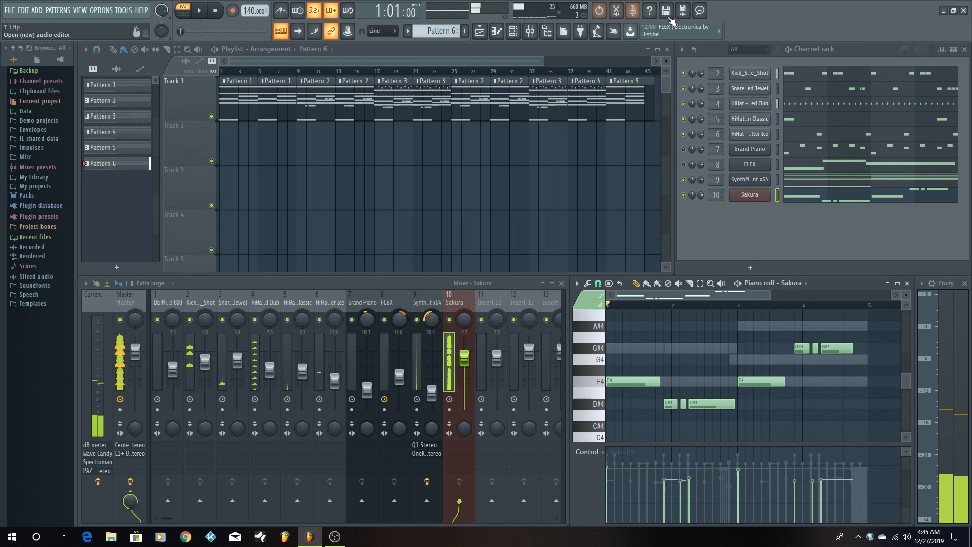
Unmute the Grand Piano channel, view its DirectWave instrument window, and show its notes in the piano roll.
click(749, 151)
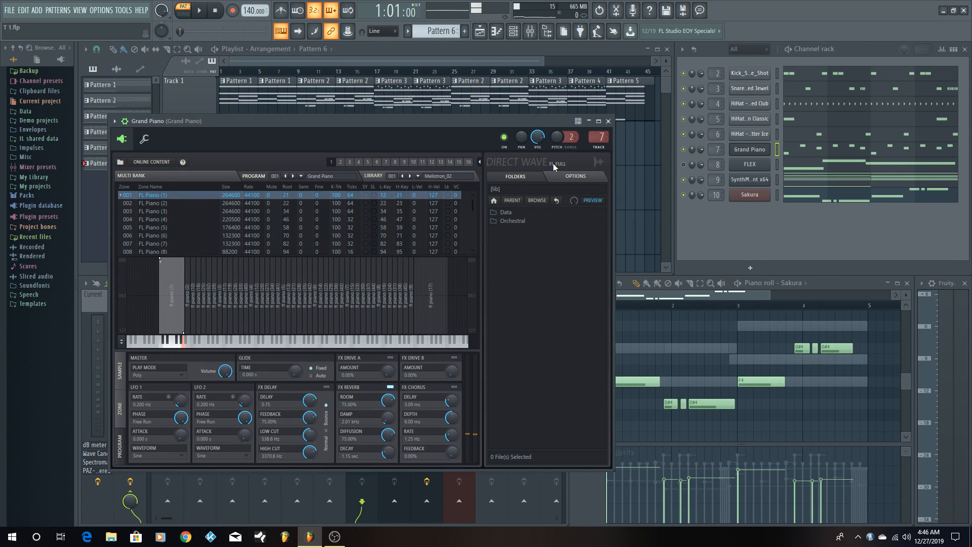
click(609, 121)
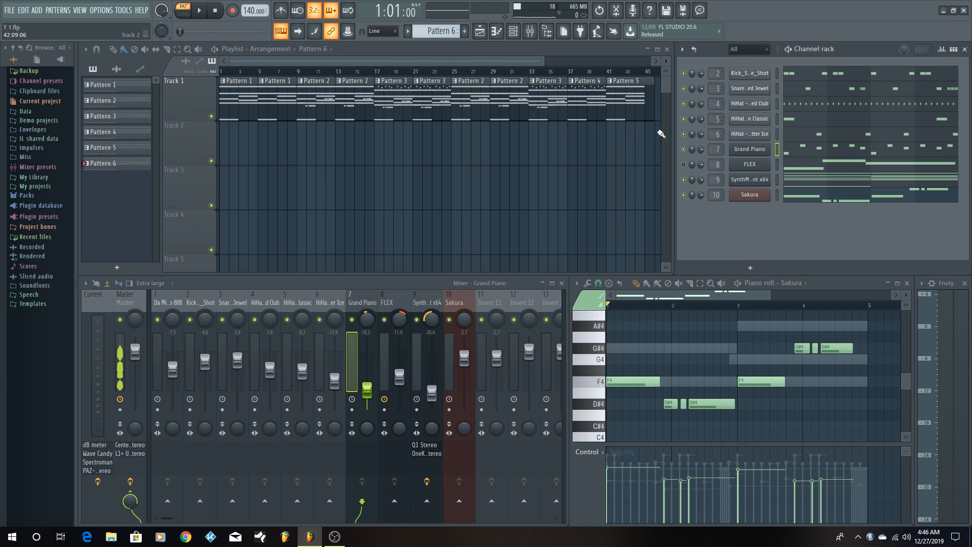
click(799, 153)
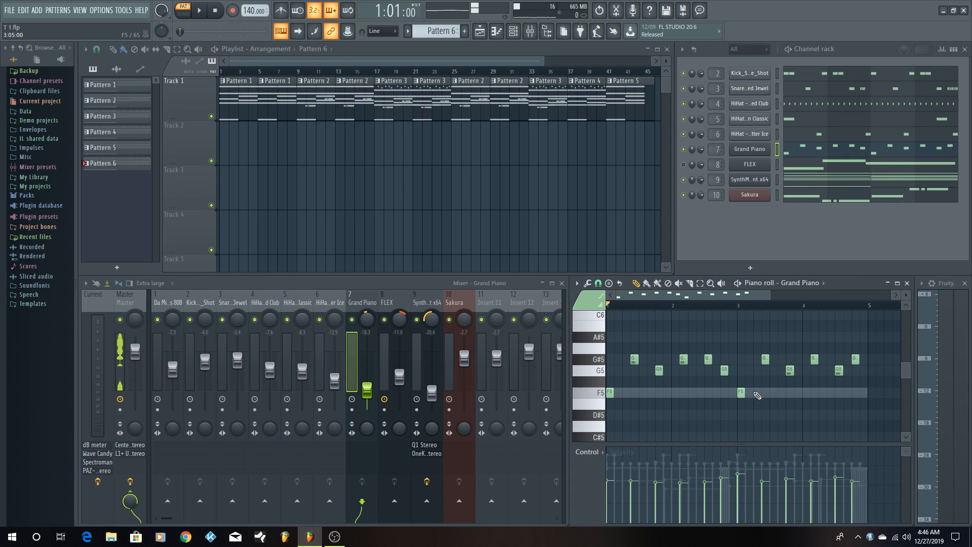
Play the Grand Piano melody together with the drums, SynthMaster chords and Sakura bass, and stop playback.
scroll(737, 392, up, 4)
key(space)
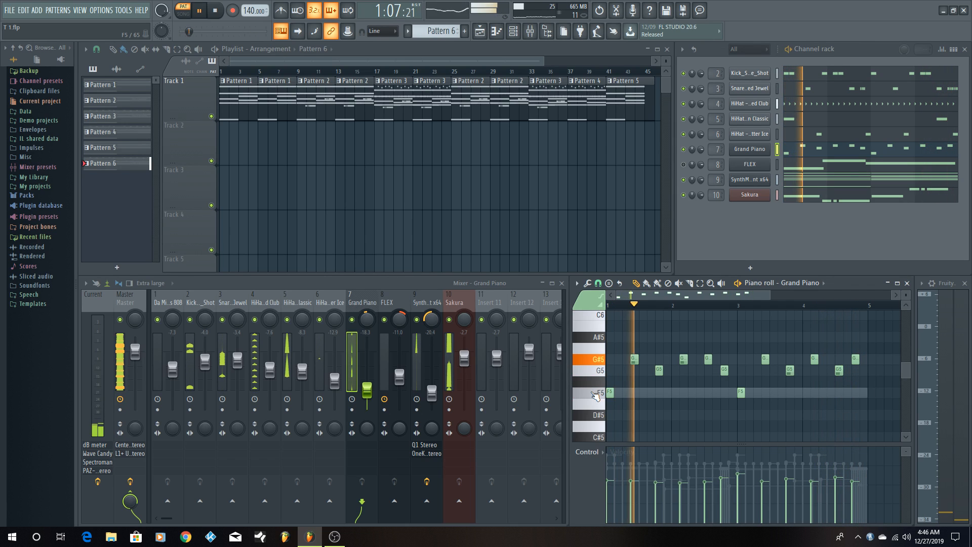
key(space)
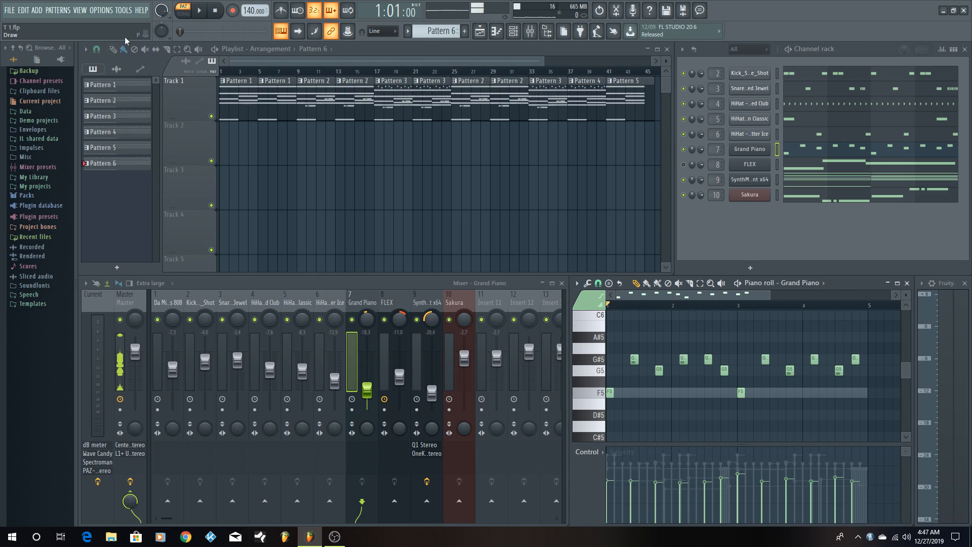
Switch playback to song mode and open the Center and L1+ Ultramaximizer effects on the Master mixer track.
click(188, 17)
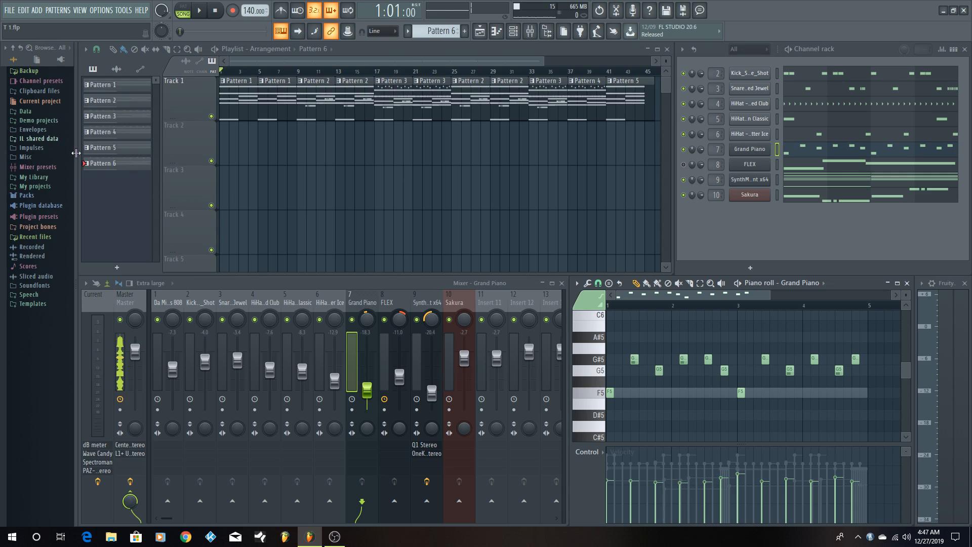
click(130, 296)
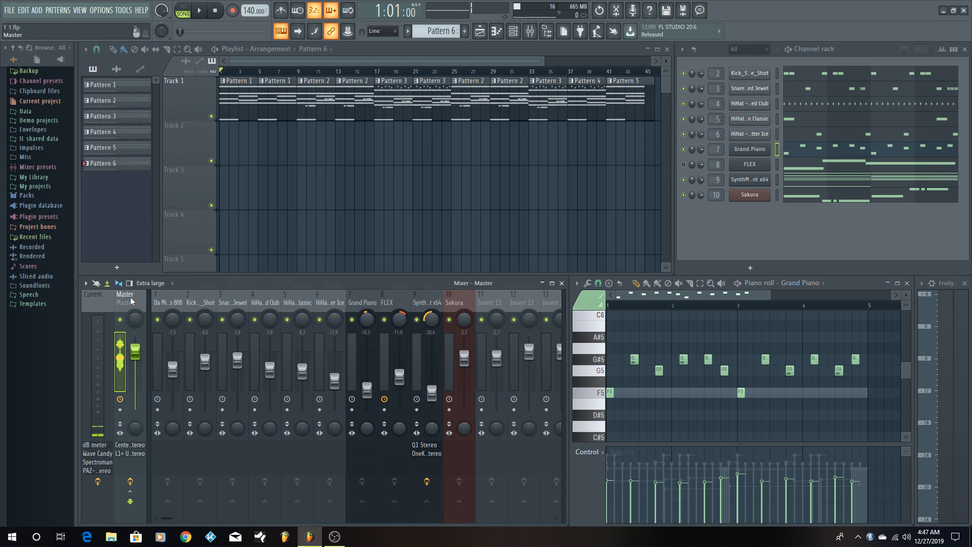
click(131, 445)
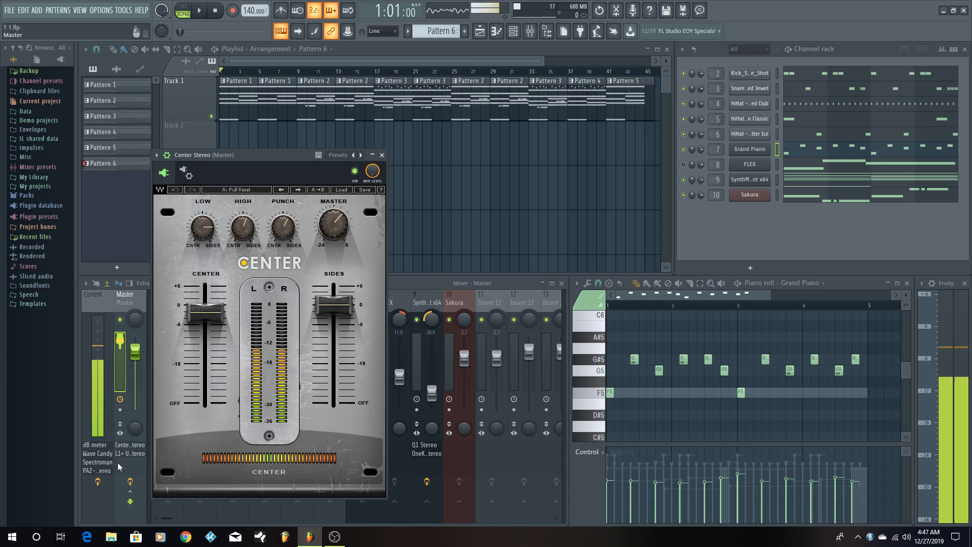
click(124, 454)
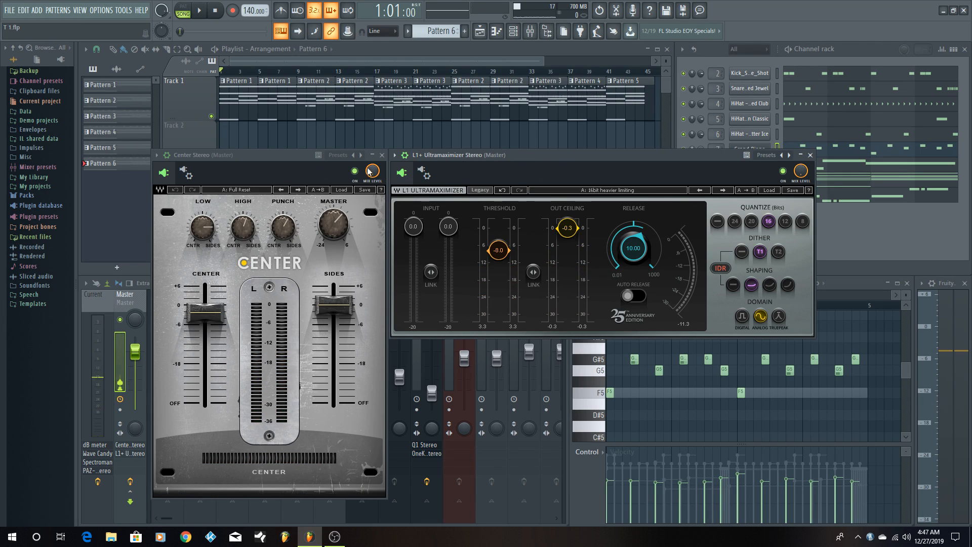
Return playback to pattern mode and play the pattern with the Center effect on the Master track turned off.
click(184, 10)
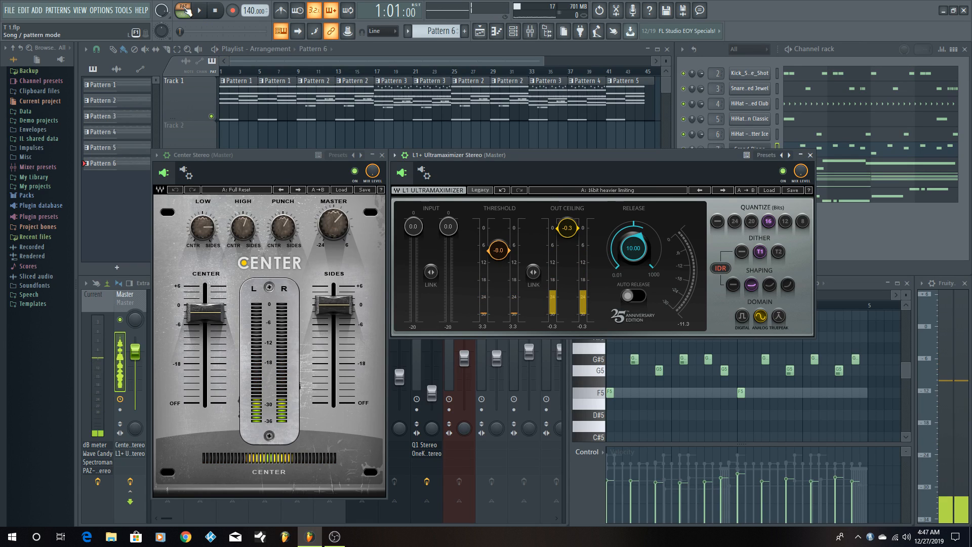
click(355, 171)
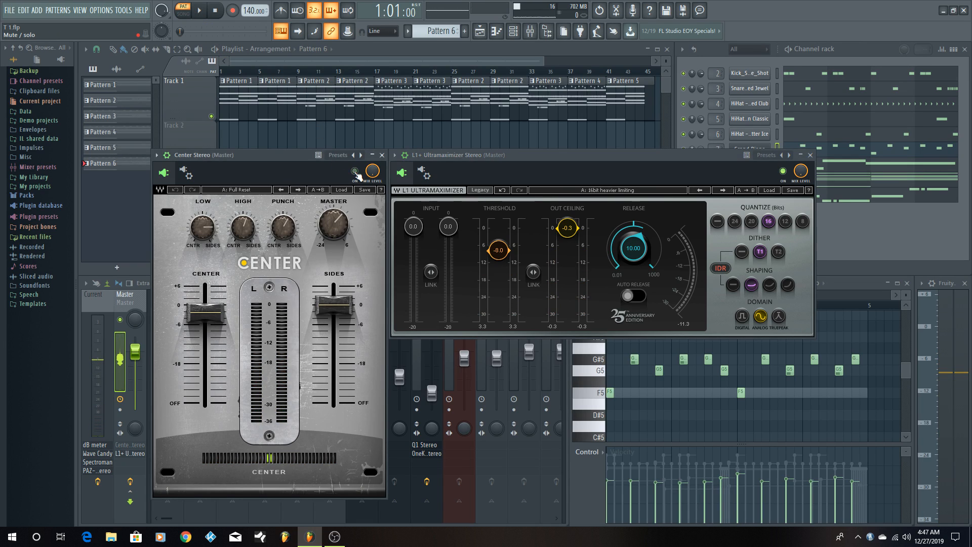
key(space)
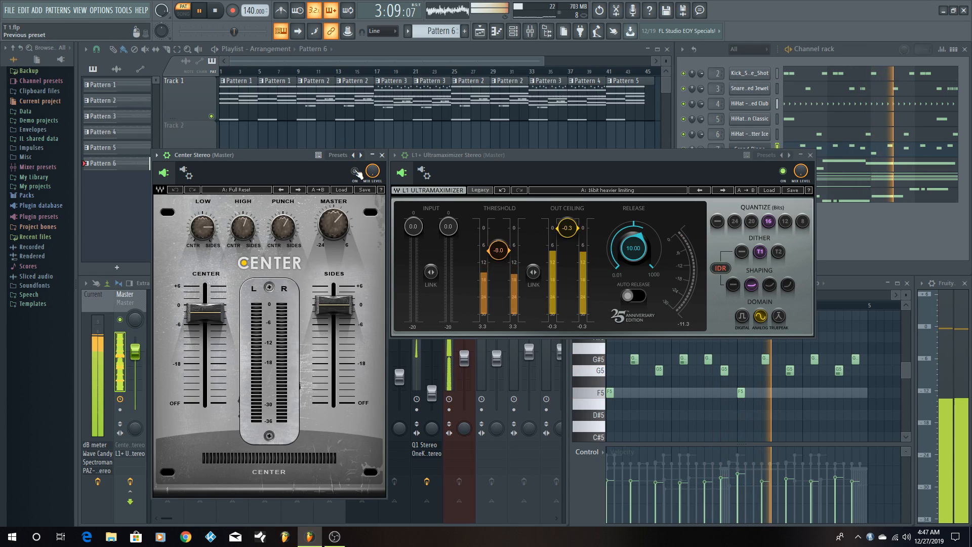
key(space)
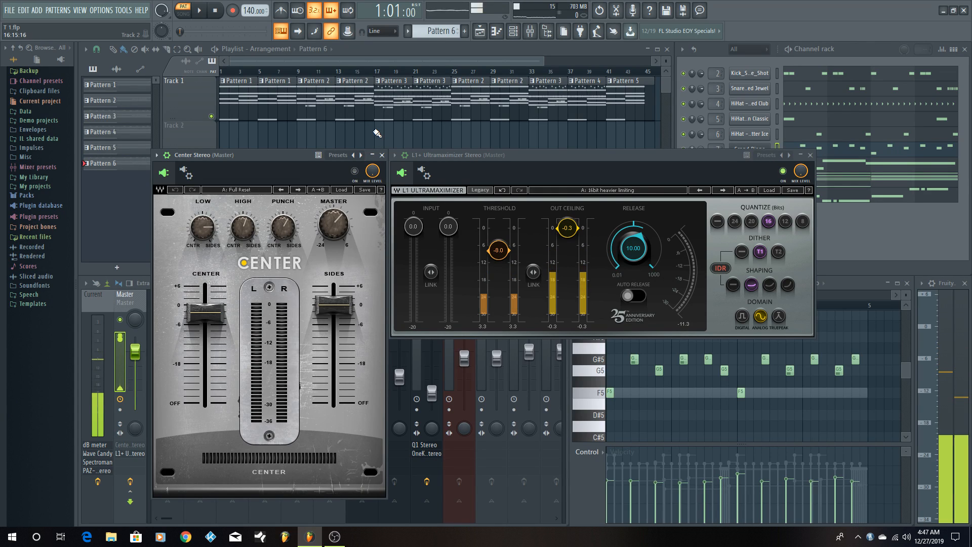
Play the pattern while toggling the Center effect to compare its sound, leaving it on and stopping playback.
click(356, 171)
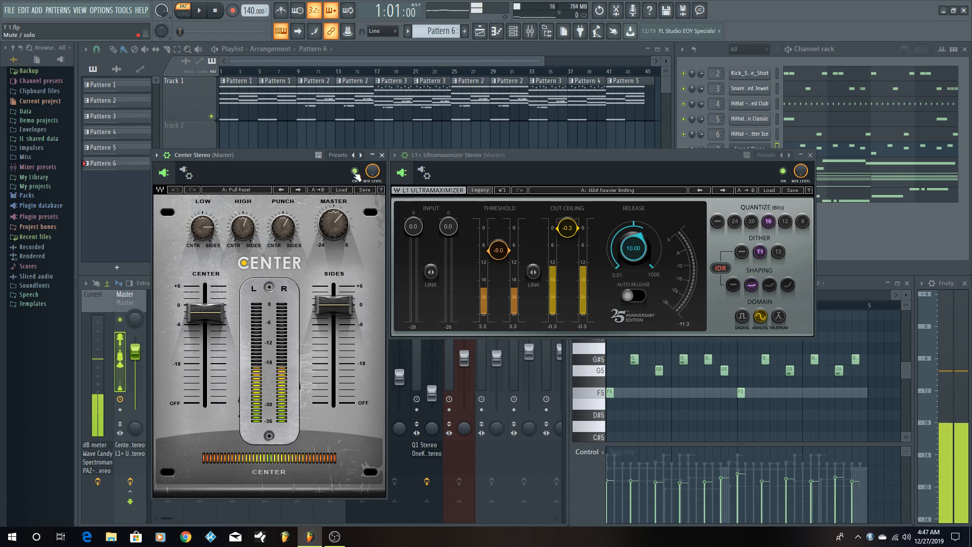
key(space)
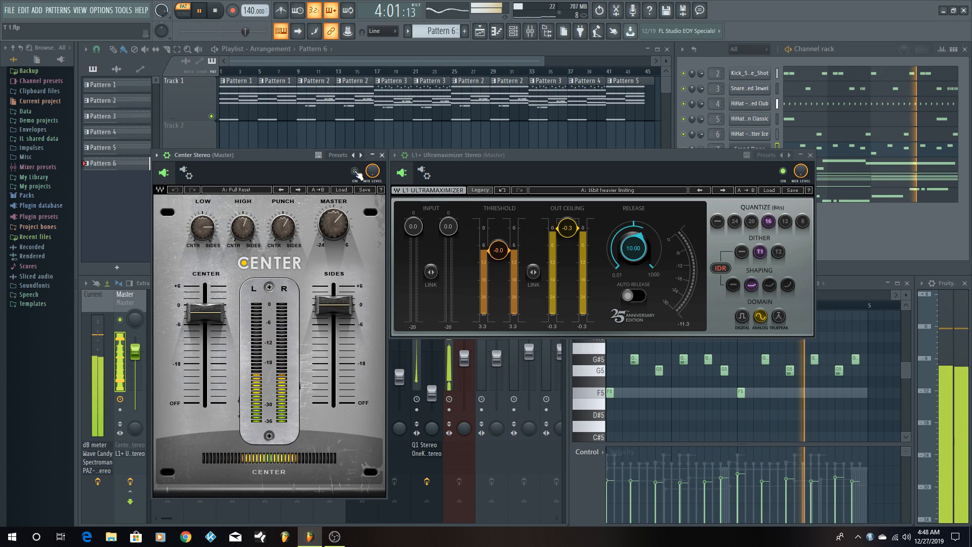
click(356, 172)
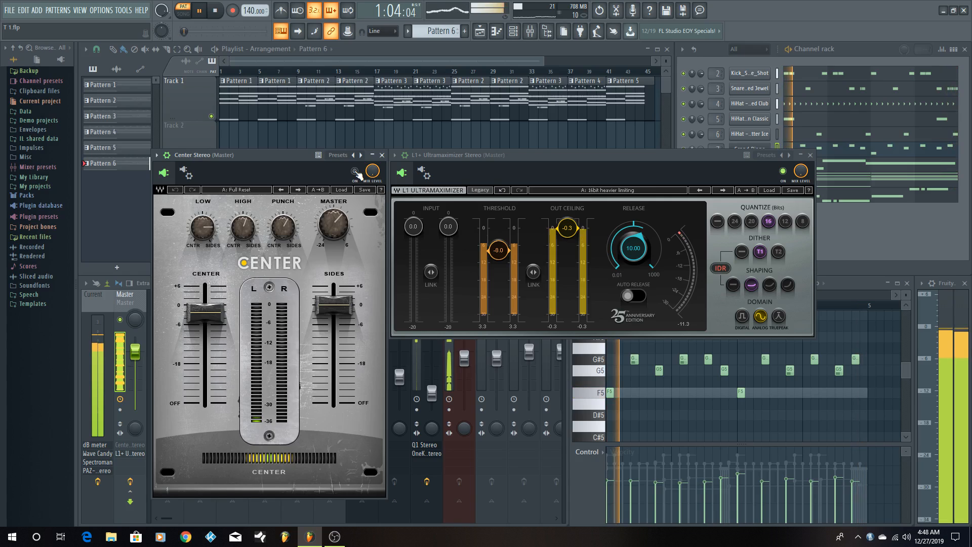
click(355, 171)
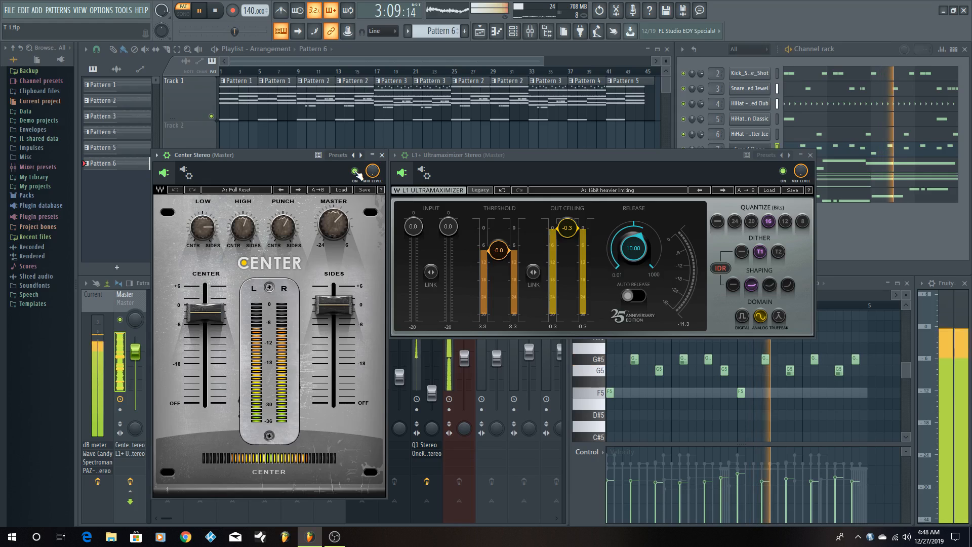
key(space)
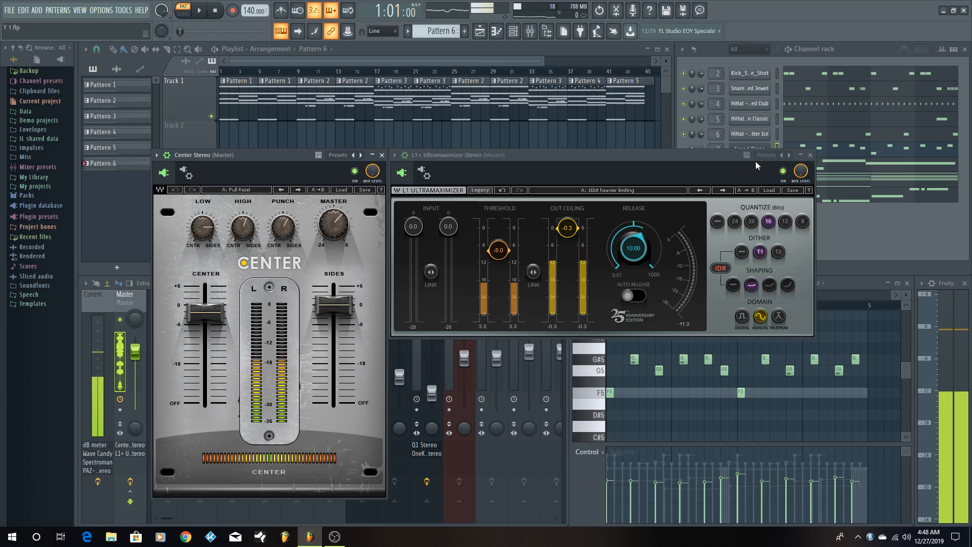
Play the pattern with the L1+ Ultramaximizer turned off, turn it back on to compare the sound, and stop playback.
click(783, 172)
key(space)
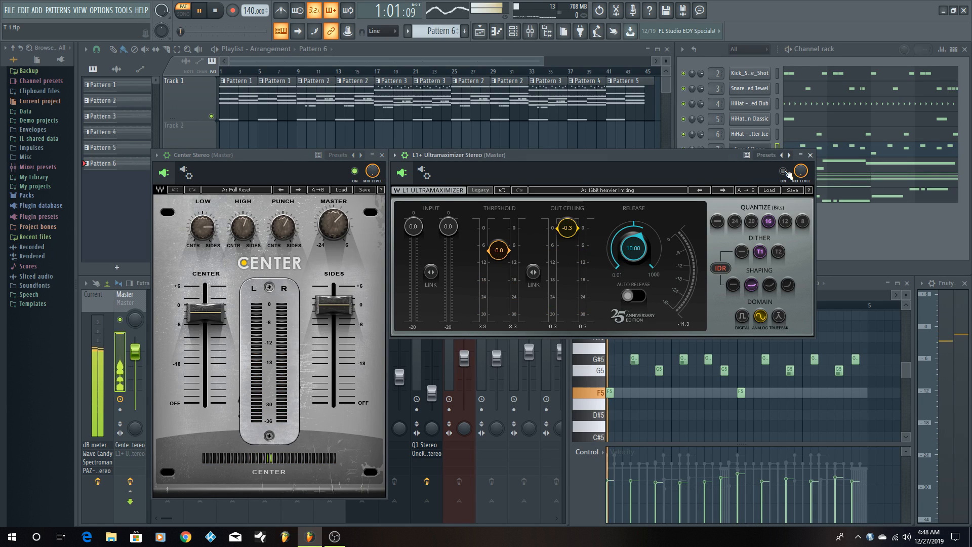
click(783, 171)
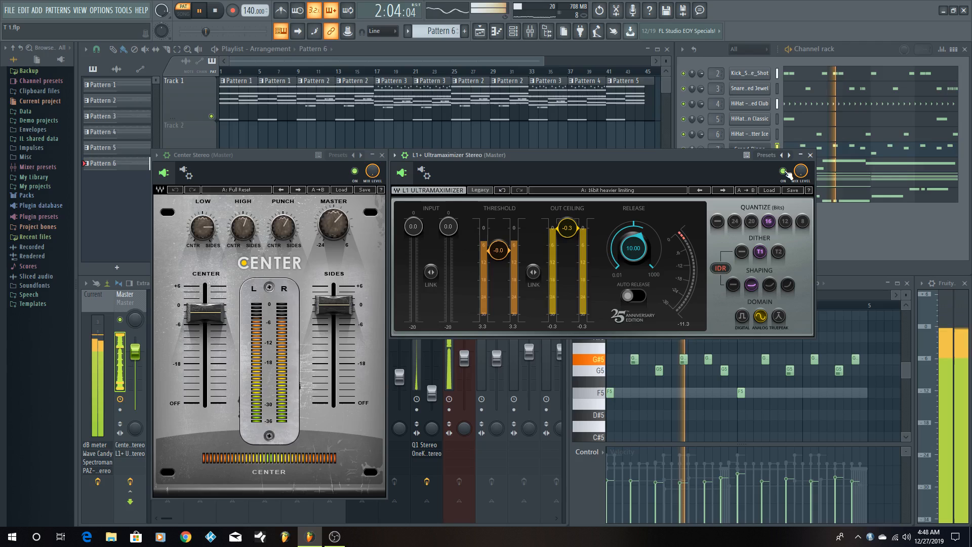
key(space)
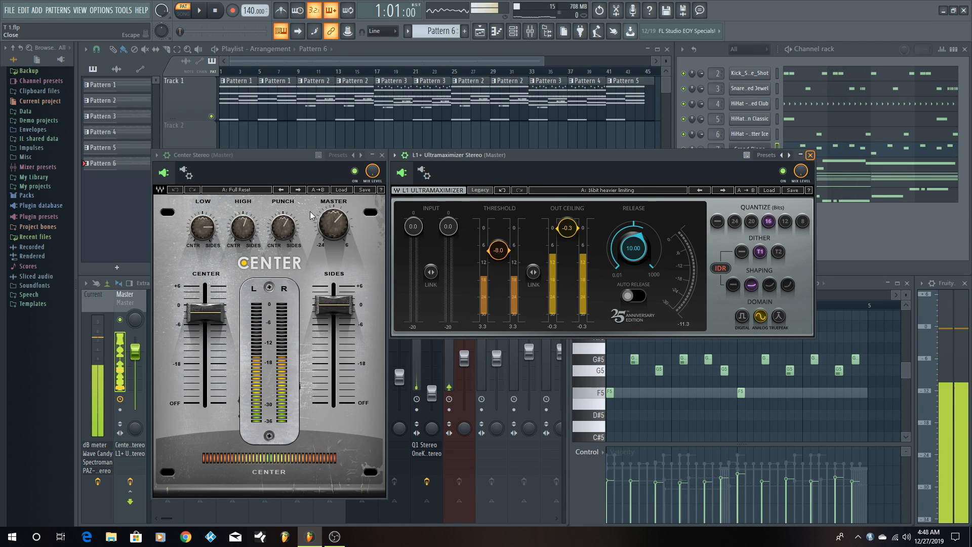
Close the L1+ Ultramaximizer and Center effect windows.
click(810, 155)
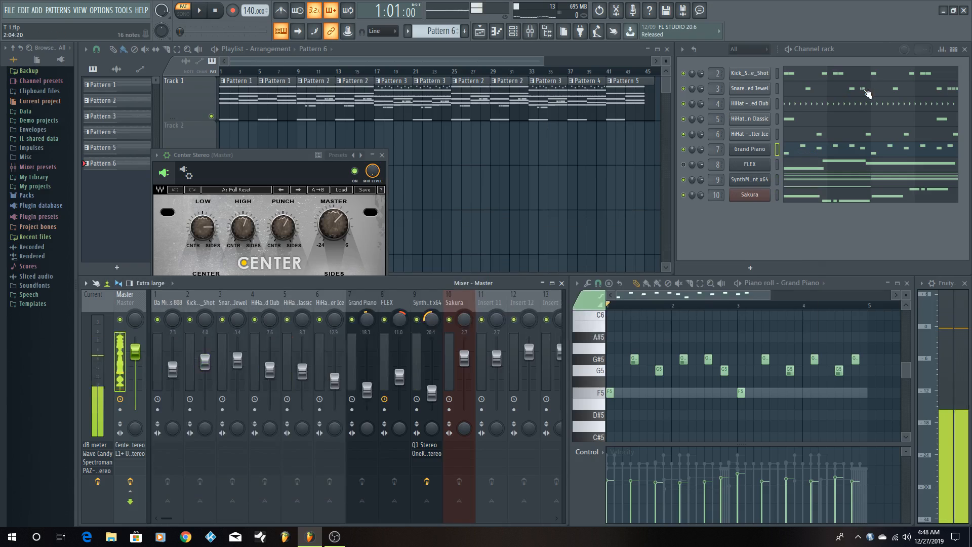
click(383, 157)
click(381, 154)
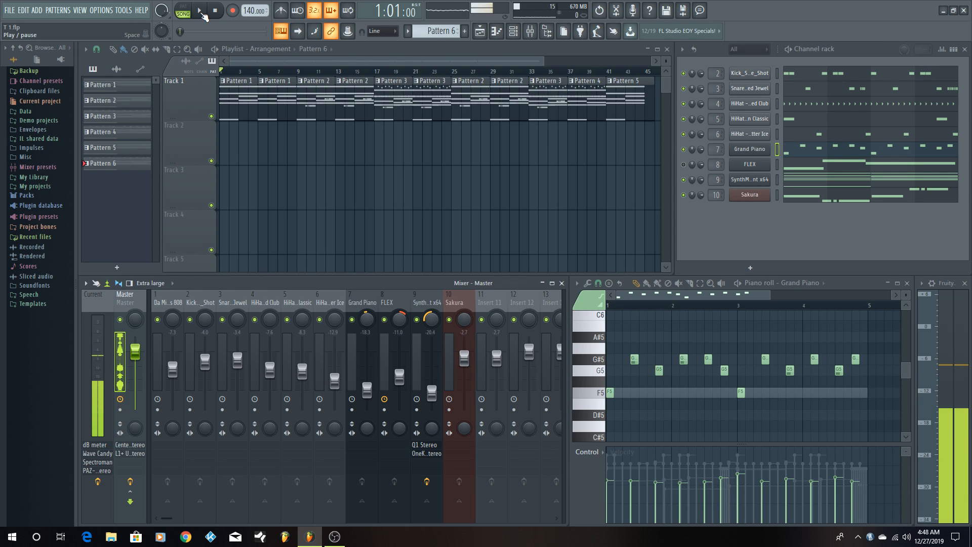
Play the full arrangement in song mode and open the Fruity Spectroman analyzer from the Current mixer track.
click(200, 11)
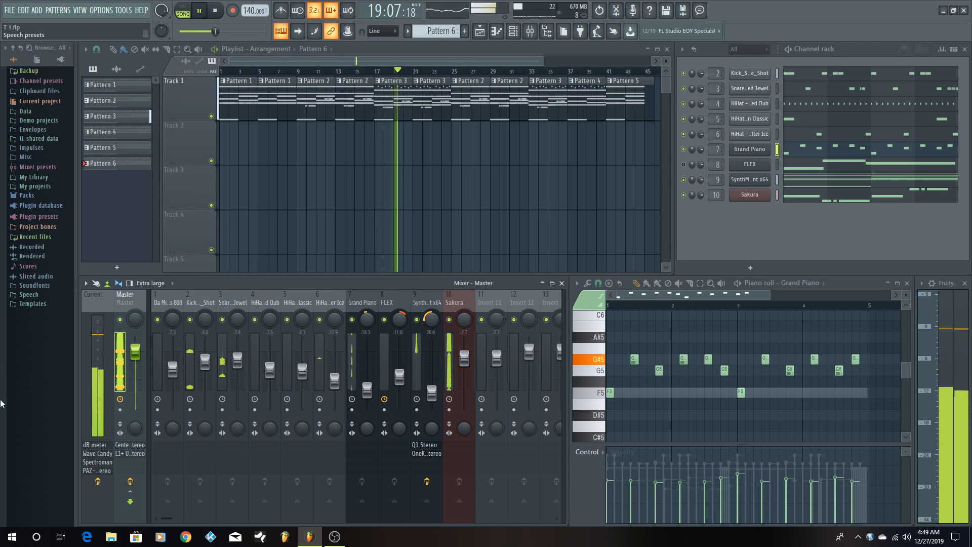
click(88, 462)
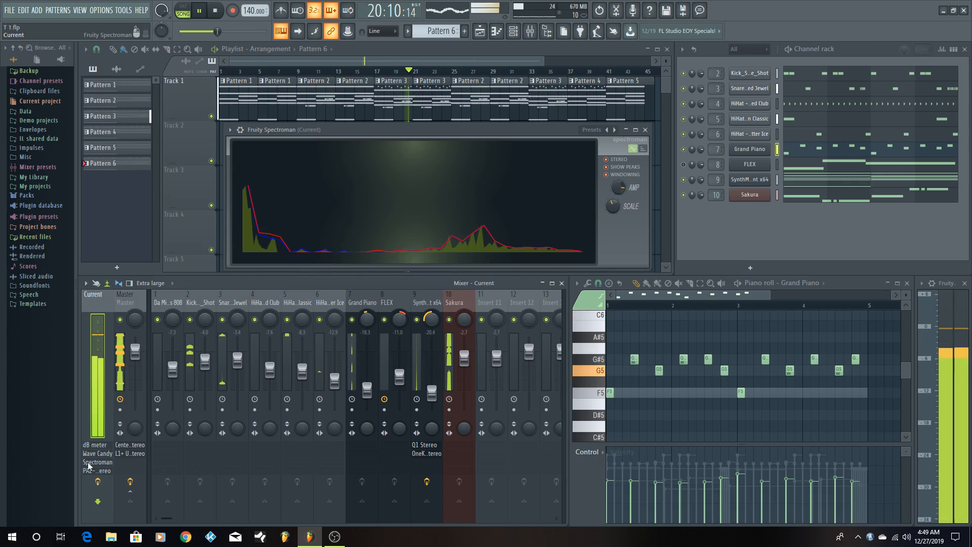